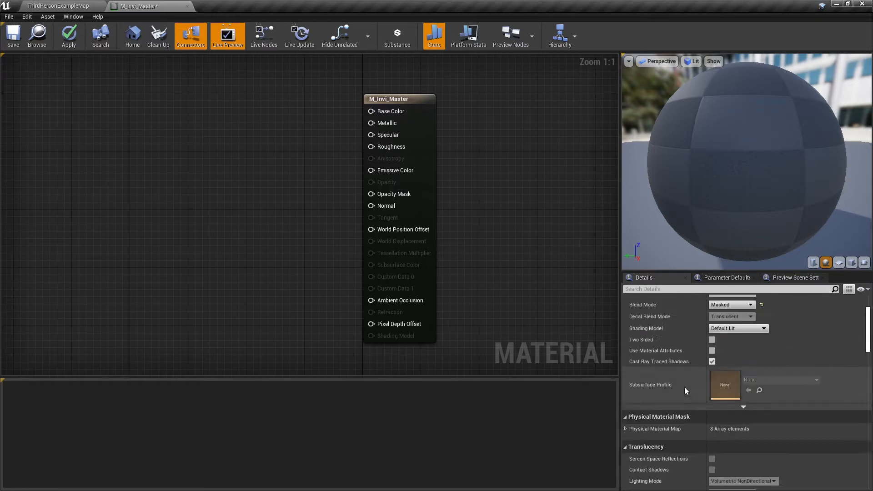
pyautogui.click(741, 373)
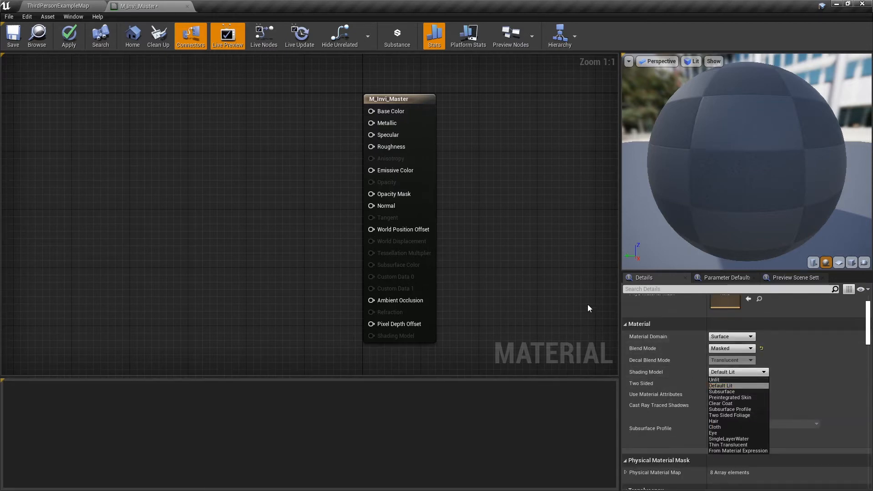
pyautogui.click(450, 187)
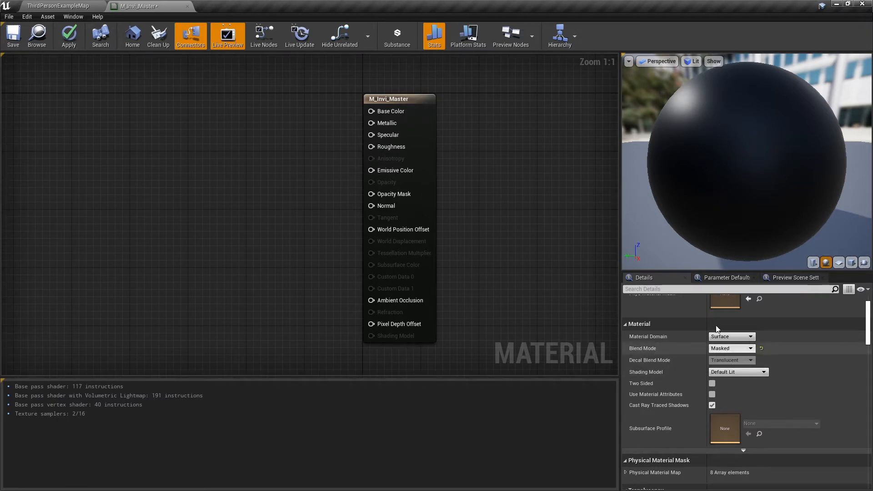
# Add a DitherTemporalAA node to the material graph and place it well to the left of the M_Invi_Master node
pyautogui.rightClick(196, 211)
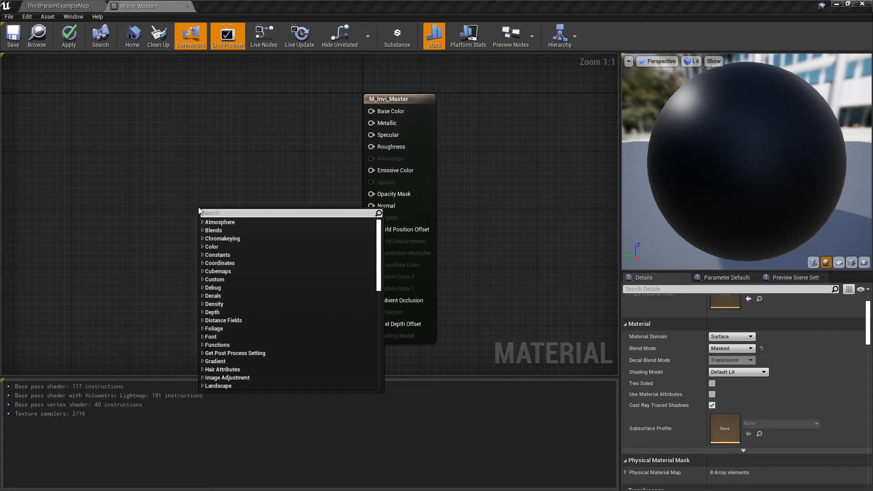
pyautogui.write('dithe')
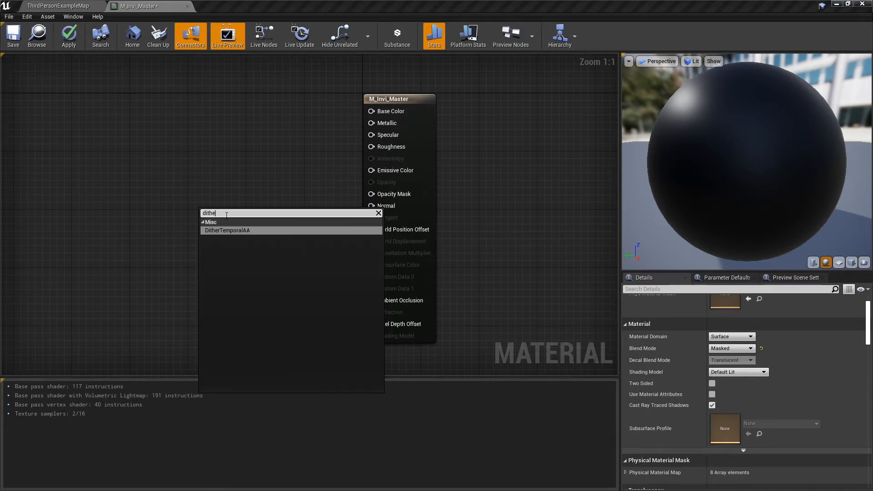
pyautogui.click(230, 231)
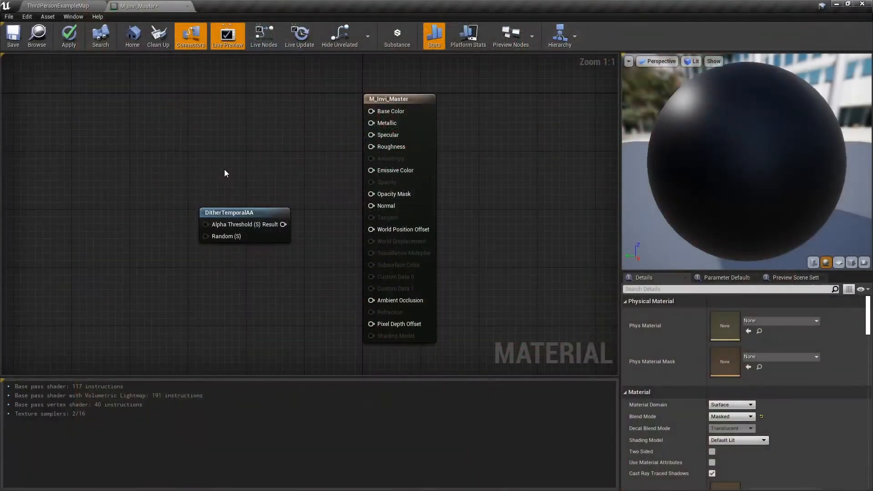
pyautogui.moveTo(225, 173); pyautogui.dragTo(300, 151, button='right')
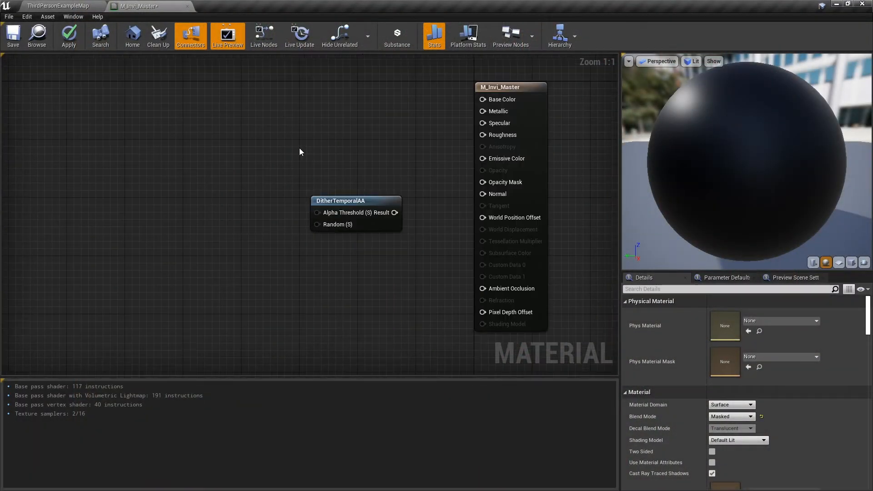
pyautogui.moveTo(353, 201); pyautogui.dragTo(285, 203)
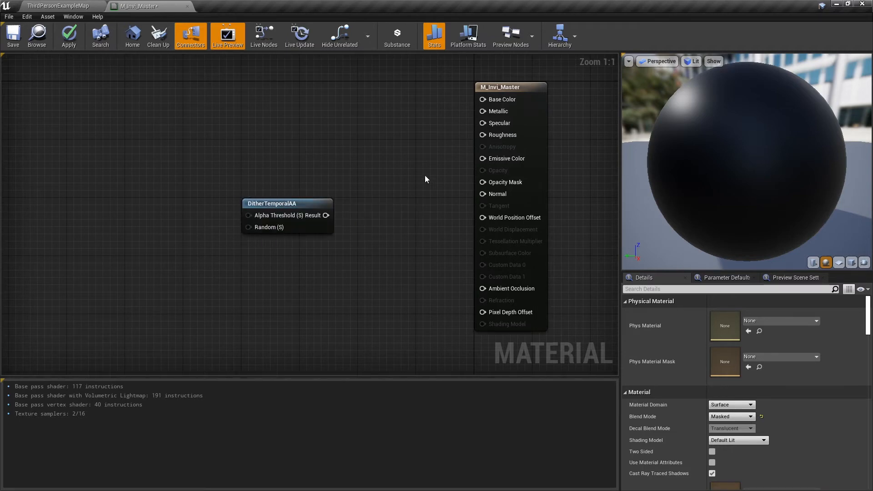
# Add a PixelDepth node and place it to the left of DitherTemporalAA, leaving room for nodes between them
pyautogui.moveTo(143, 189); pyautogui.dragTo(212, 195, button='right')
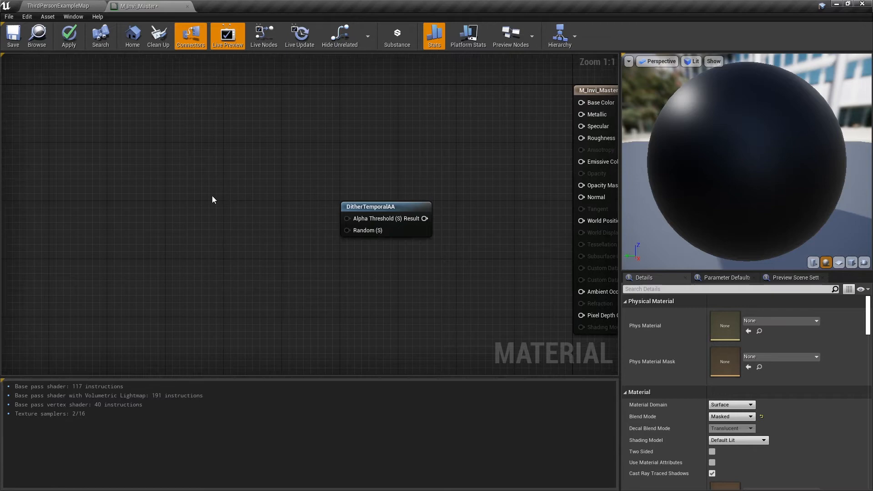
pyautogui.rightClick(170, 201)
pyautogui.write('pixeldepth')
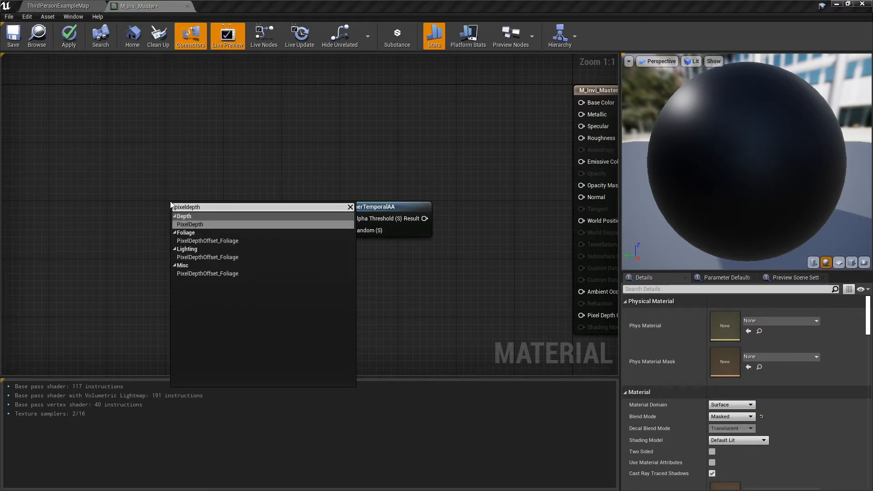
pyautogui.click(198, 223)
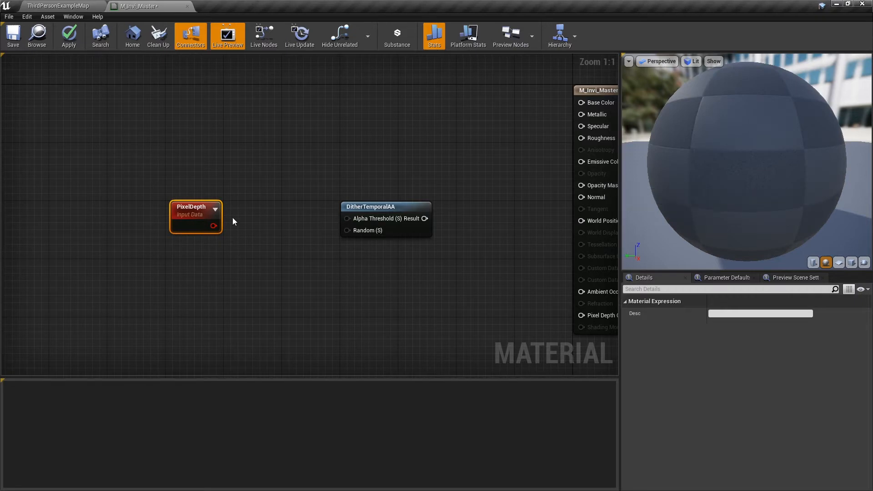
pyautogui.moveTo(200, 211); pyautogui.dragTo(137, 211)
pyautogui.click(187, 190)
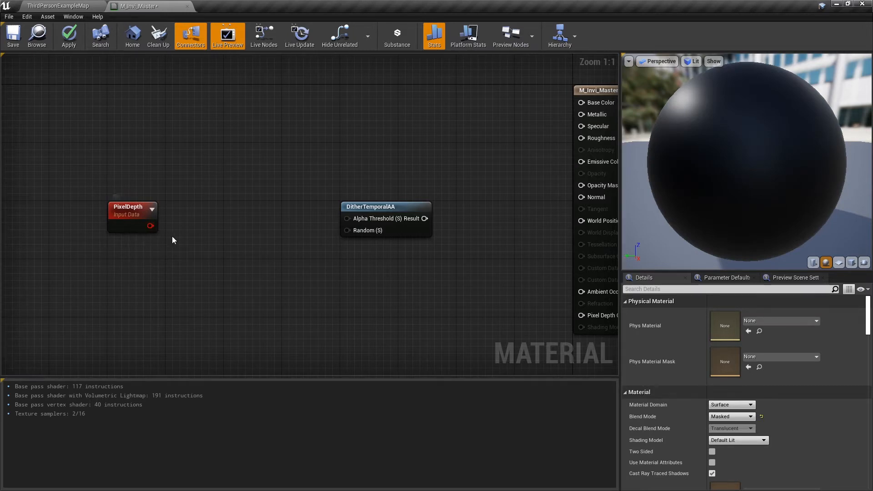
# Create a Divide node whose A input is fed by the PixelDepth output
pyautogui.moveTo(528, 155); pyautogui.dragTo(522, 157, button='right')
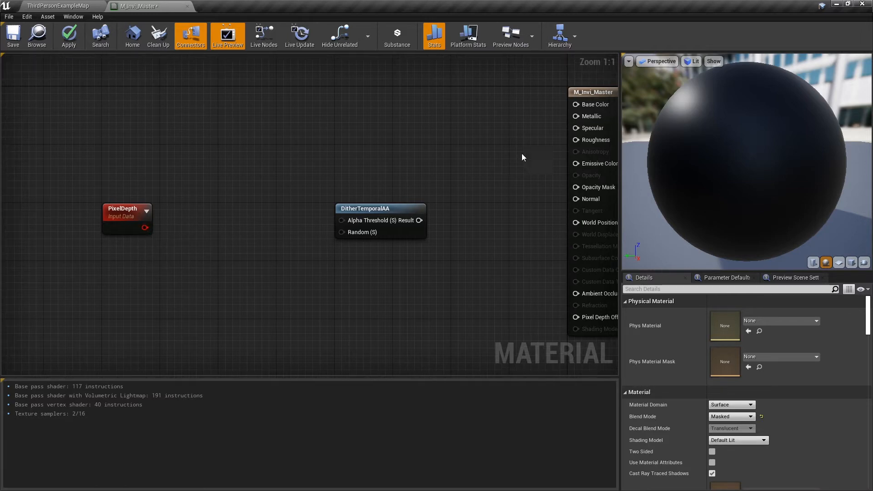
pyautogui.moveTo(197, 173); pyautogui.dragTo(271, 162, button='right')
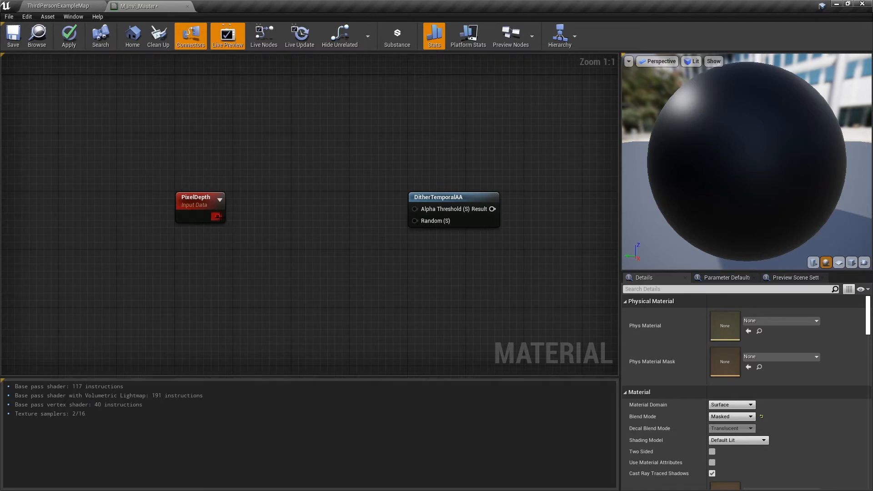
pyautogui.moveTo(220, 218); pyautogui.dragTo(270, 218)
pyautogui.write('divi')
pyautogui.press('Return')
# Chain a Power node from the Divide output and a Clamp node from the Power output
pyautogui.moveTo(294, 217); pyautogui.dragTo(420, 214)
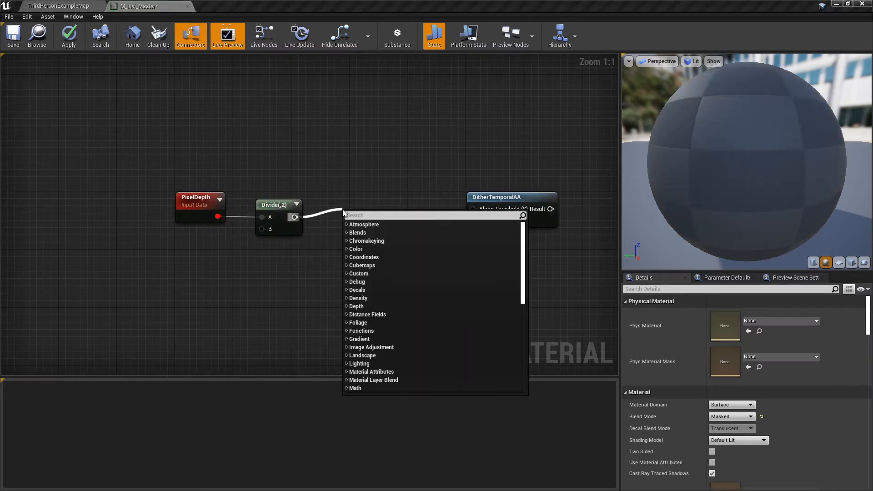
pyautogui.write('power')
pyautogui.press('Return')
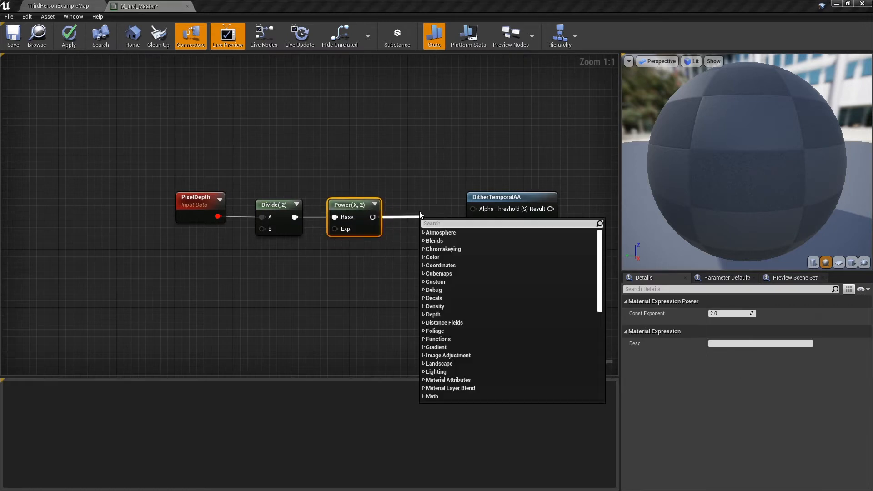
pyautogui.write('clamp')
pyautogui.press('Return')
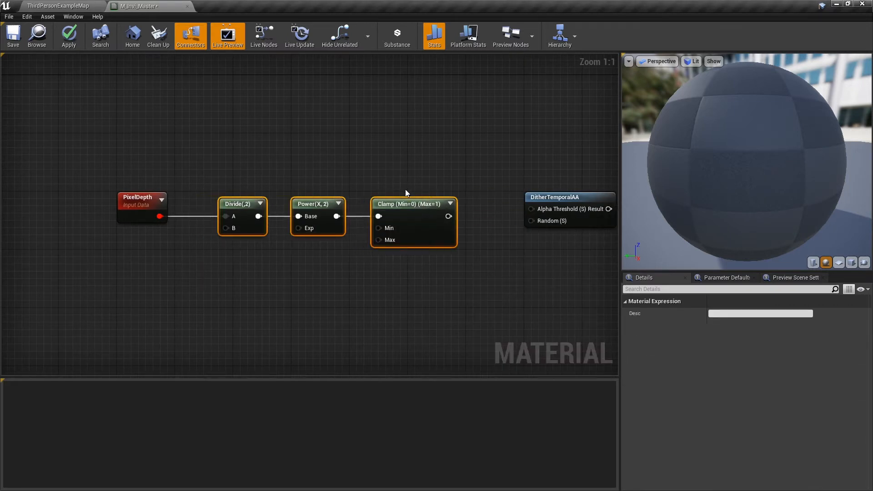
# Arrange the Divide, Power and Clamp nodes close together in a row between PixelDepth and DitherTemporalAA
pyautogui.moveTo(405, 190); pyautogui.dragTo(419, 191)
pyautogui.click(267, 249)
pyautogui.moveTo(337, 206); pyautogui.dragTo(323, 209)
pyautogui.moveTo(383, 286); pyautogui.dragTo(411, 261)
pyautogui.moveTo(442, 214)
pyautogui.mouseDown()
pyautogui.moveTo(414, 215)
pyautogui.moveTo(426, 217)
pyautogui.mouseUp()
pyautogui.click(258, 260)
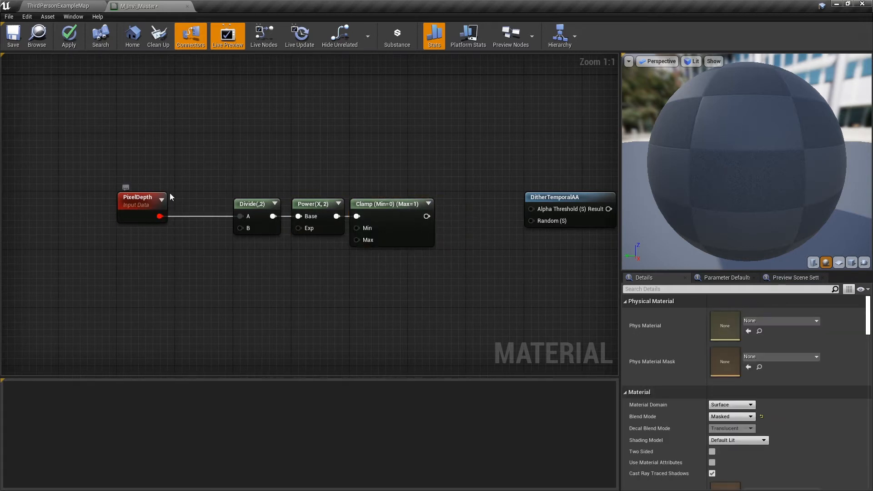
# Place a scalar constant below PixelDepth and convert it to a parameter named Divisor
pyautogui.click(144, 253)
pyautogui.rightClick(150, 254)
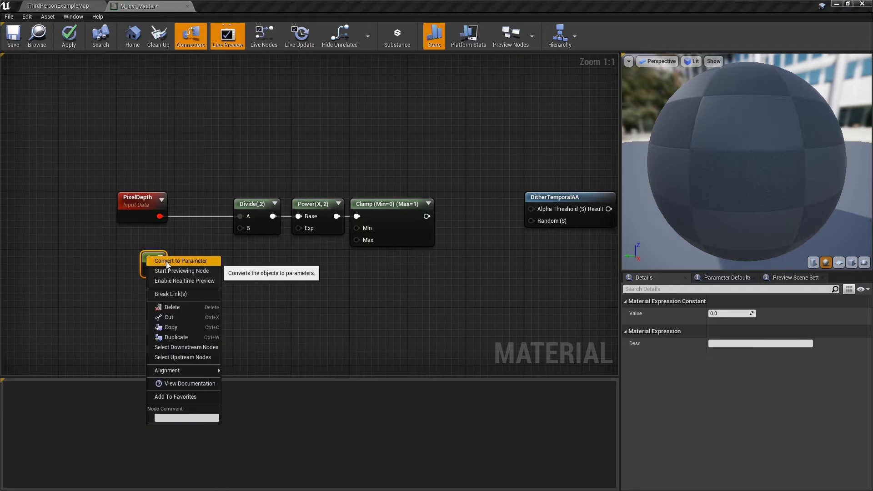
pyautogui.click(166, 261)
pyautogui.write('Divisro')
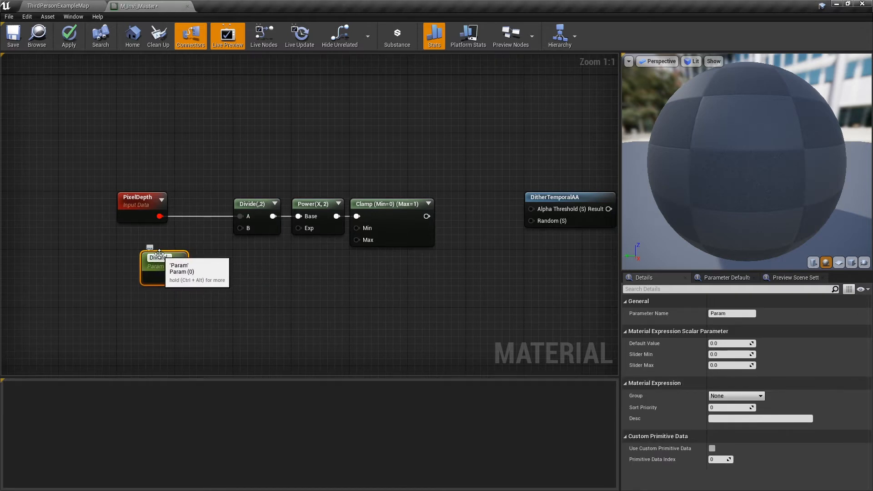
pyautogui.press('BackSpace')
pyautogui.press('BackSpace')
pyautogui.write('or')
pyautogui.press('Return')
# Duplicate the Divisor parameter and rename the copy Potencia
pyautogui.hotkey('ctrl', 'c')
pyautogui.hotkey('ctrl', 'v')
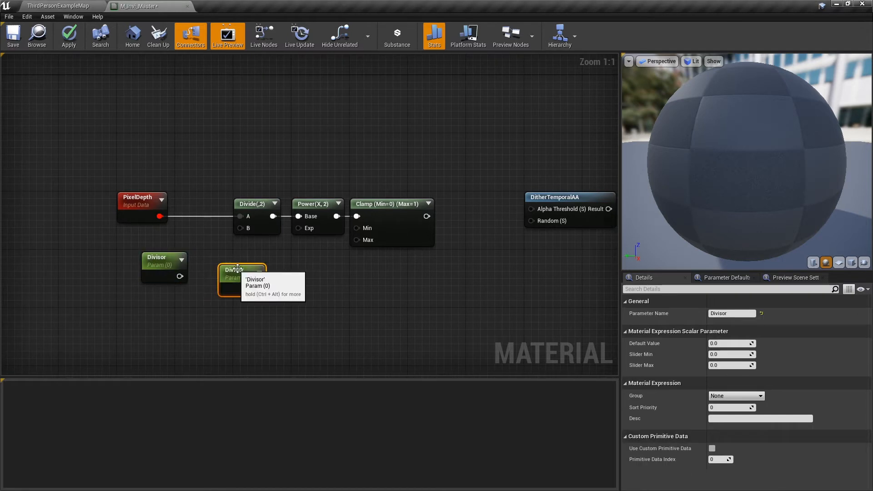
pyautogui.press('F2')
pyautogui.write('Potencia')
pyautogui.press('Return')
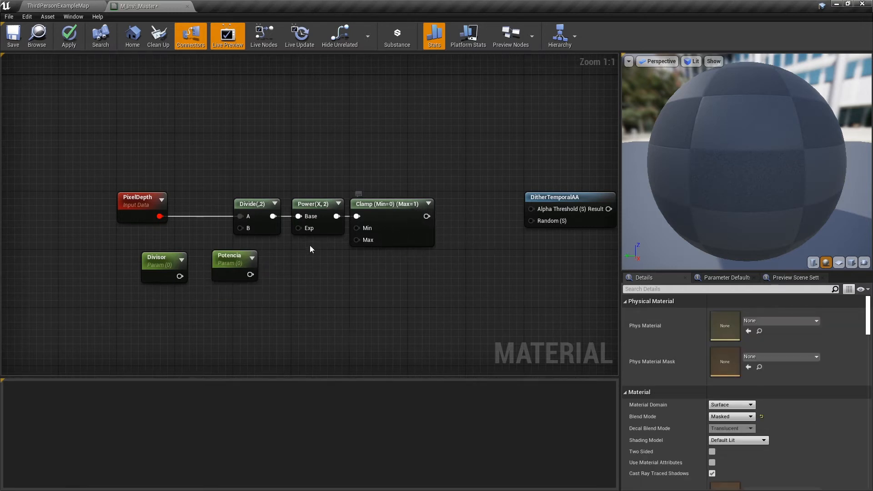
# Connect Divisor to Divide's B input and Potencia to Power's Exp input, tidying both parameters beneath the row
pyautogui.moveTo(164, 263); pyautogui.dragTo(241, 228)
pyautogui.moveTo(250, 274); pyautogui.dragTo(298, 228)
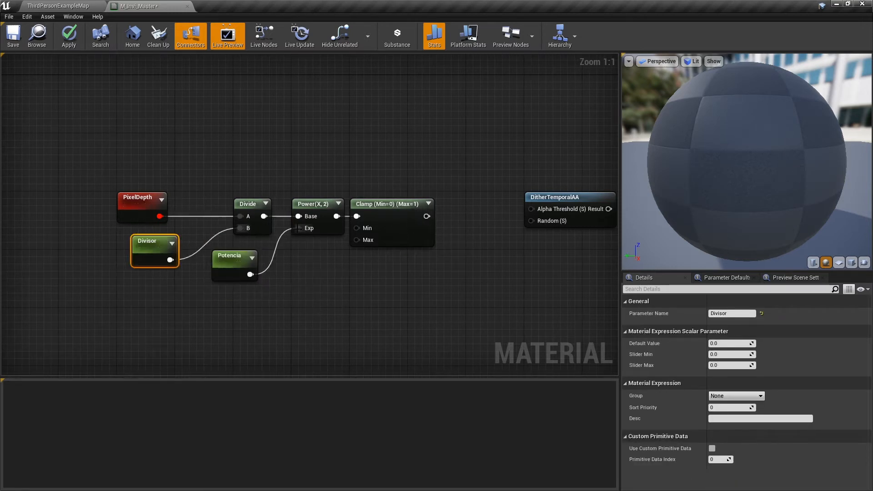
pyautogui.moveTo(222, 257); pyautogui.dragTo(229, 249)
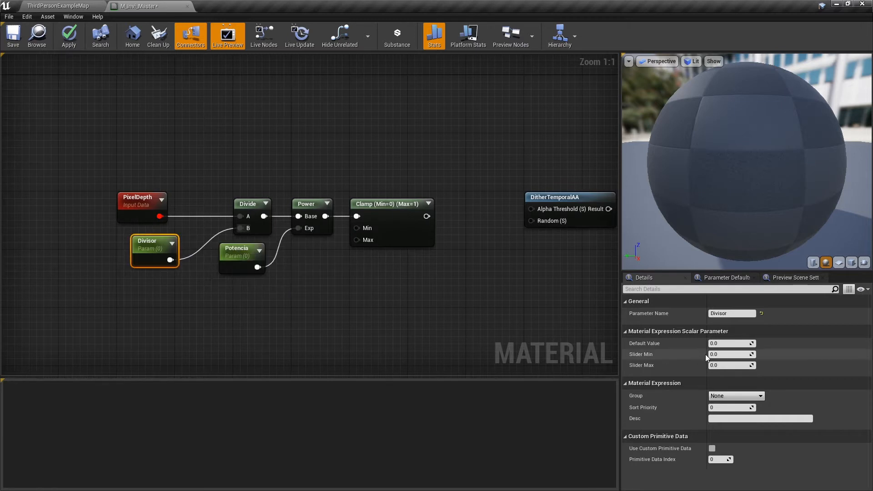
# Give the Divisor parameter a default value of 500, a slider minimum of 200 and a slider maximum of 5000
pyautogui.click(724, 344)
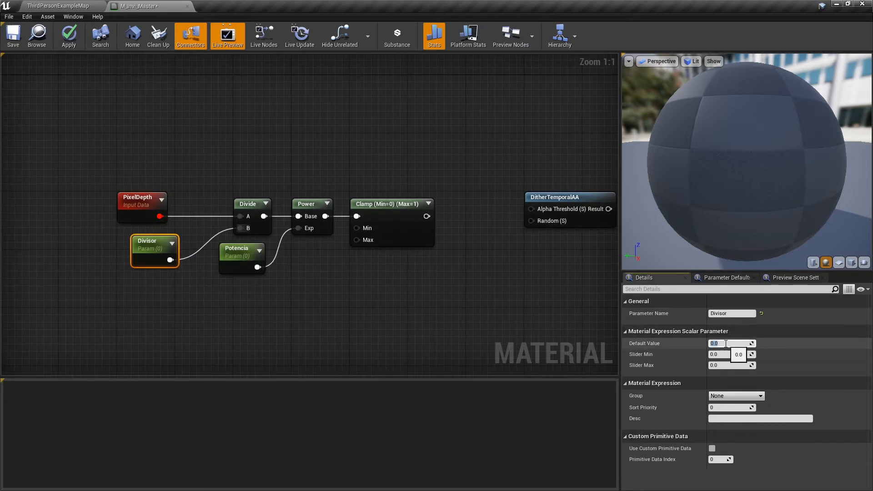
pyautogui.write('500')
pyautogui.press('Tab')
pyautogui.write('2')
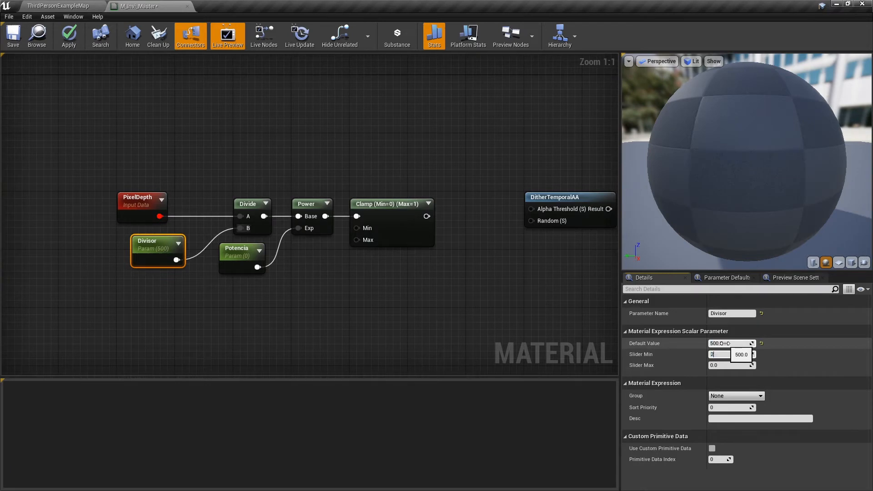
pyautogui.write('00')
pyautogui.press('Tab')
pyautogui.write('5')
pyautogui.press('Return')
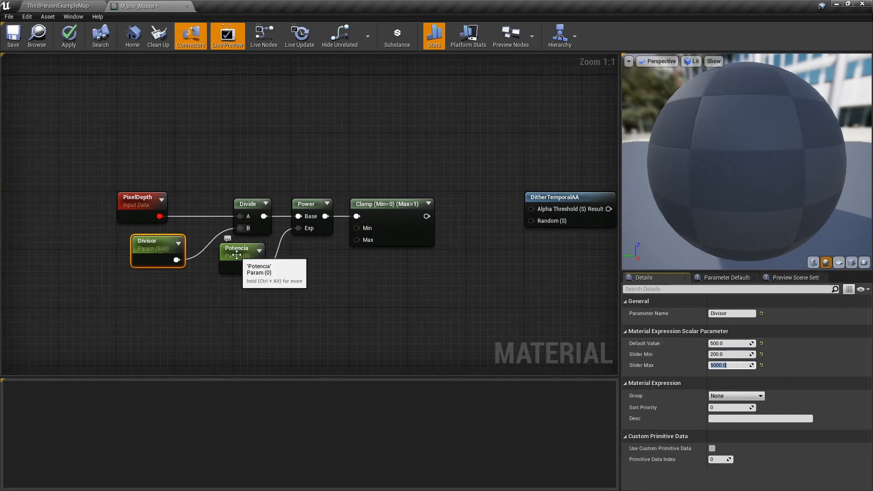
# Give the Potencia parameter a default value of 3, a slider minimum of 1 and a slider maximum of 10
pyautogui.click(234, 252)
pyautogui.click(145, 242)
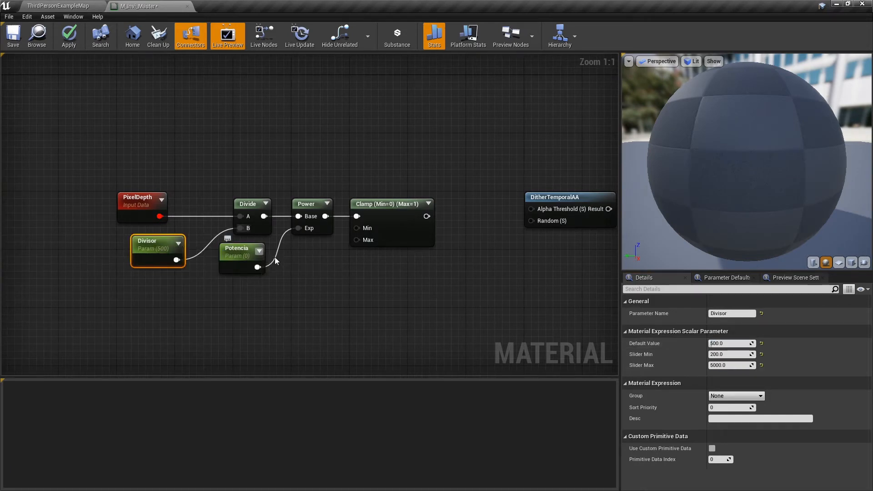
pyautogui.click(238, 253)
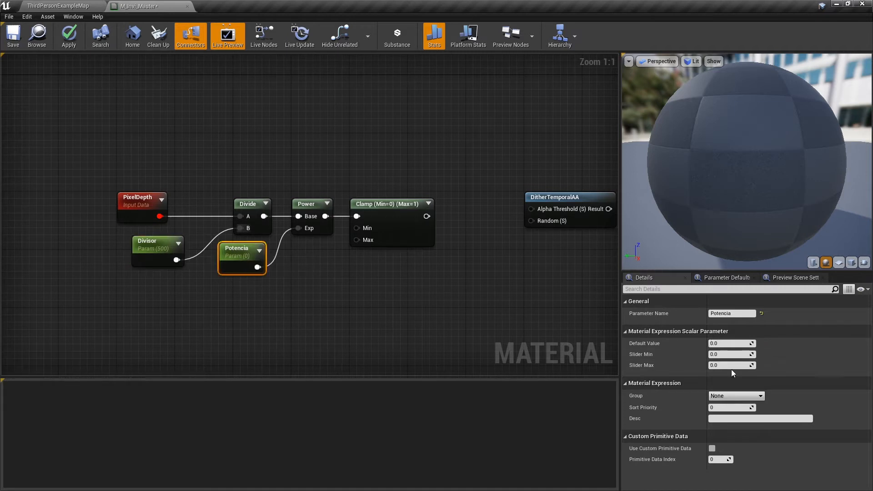
pyautogui.click(726, 344)
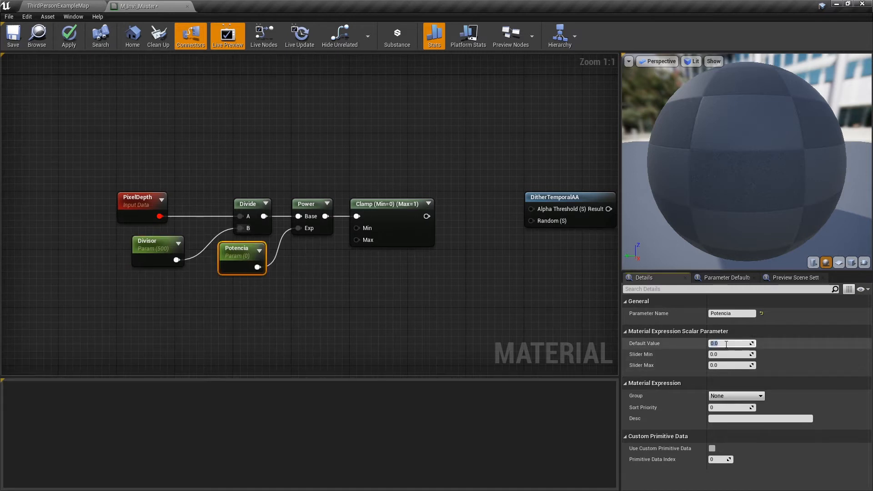
pyautogui.write('3')
pyautogui.click(727, 354)
pyautogui.write('1')
pyautogui.click(731, 366)
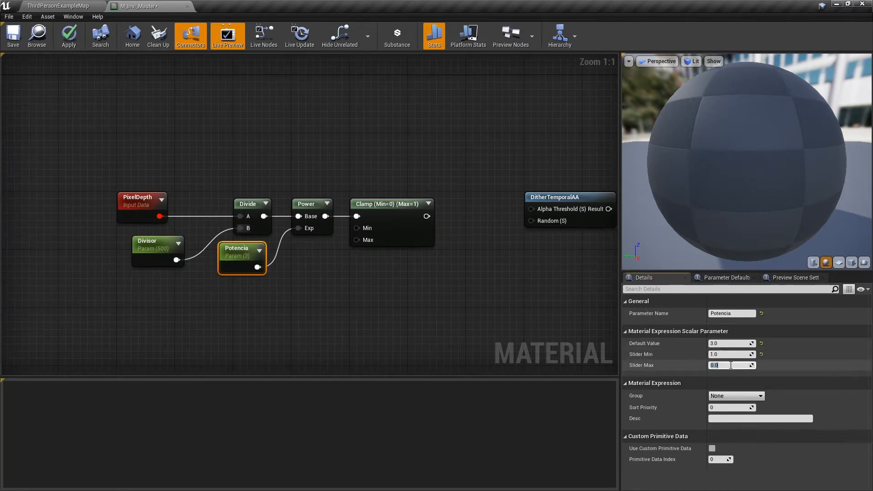
pyautogui.write('10')
pyautogui.press('Return')
pyautogui.click(387, 277)
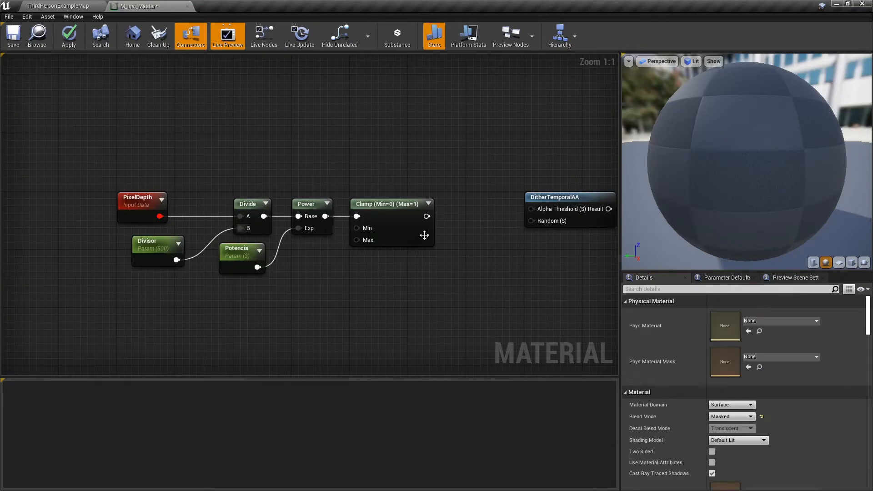
# Move DitherTemporalAA closer to Clamp and connect the Clamp output to its Alpha Threshold input
pyautogui.click(399, 206)
pyautogui.click(449, 174)
pyautogui.moveTo(483, 165); pyautogui.dragTo(373, 151, button='right')
pyautogui.moveTo(431, 183); pyautogui.dragTo(377, 192)
pyautogui.moveTo(315, 203); pyautogui.dragTo(363, 203)
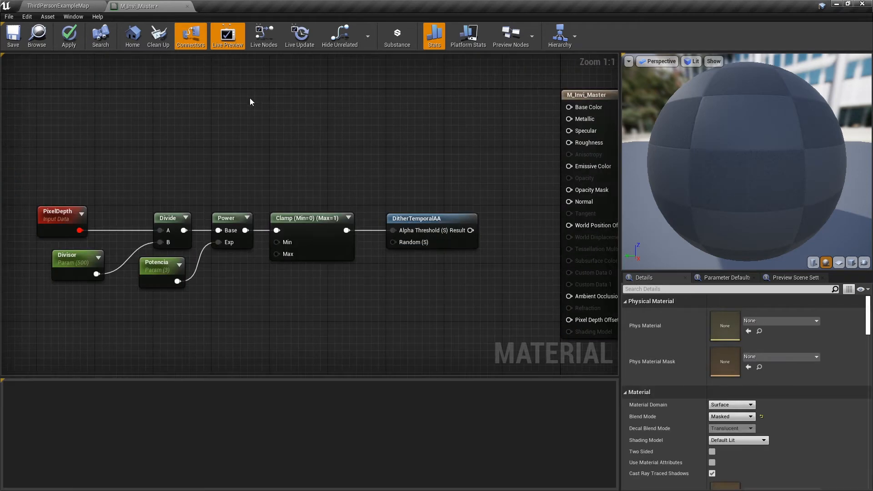
# Create a three-component vector constant, convert it to a parameter named Cor, and connect it to the material's Base Color
pyautogui.click(228, 88)
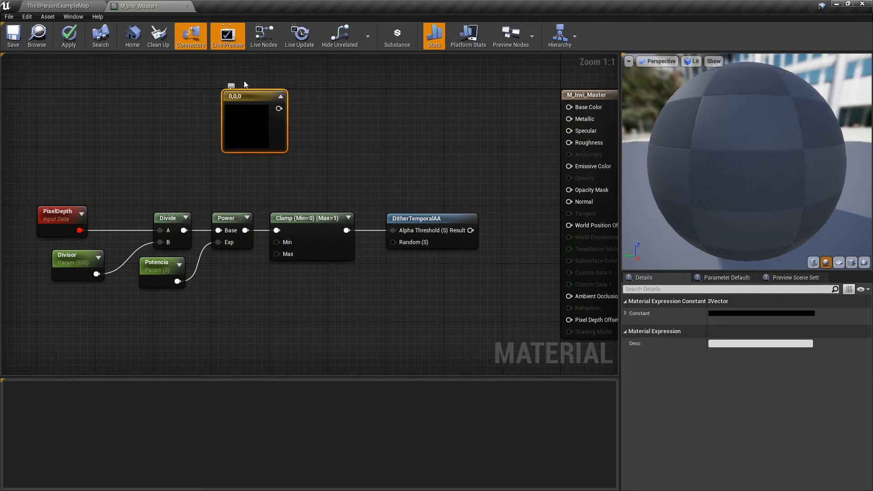
pyautogui.rightClick(241, 101)
pyautogui.click(273, 111)
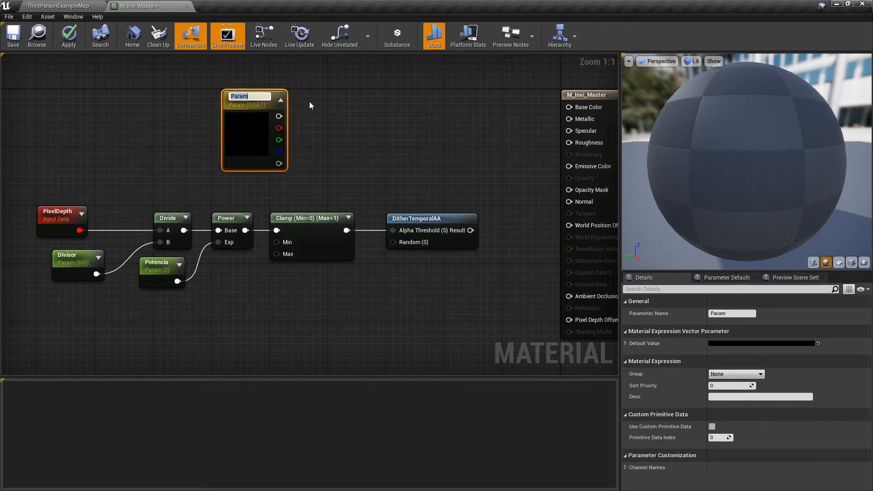
pyautogui.write('Cor')
pyautogui.click(310, 105)
pyautogui.moveTo(279, 115); pyautogui.dragTo(569, 107)
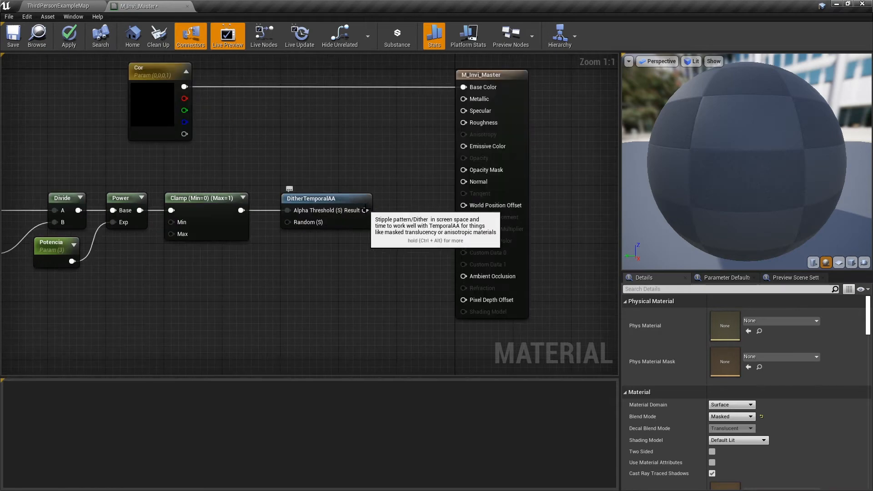
# Connect the DitherTemporalAA Result to the material's Opacity Mask input and save the material
pyautogui.moveTo(366, 211); pyautogui.dragTo(465, 170)
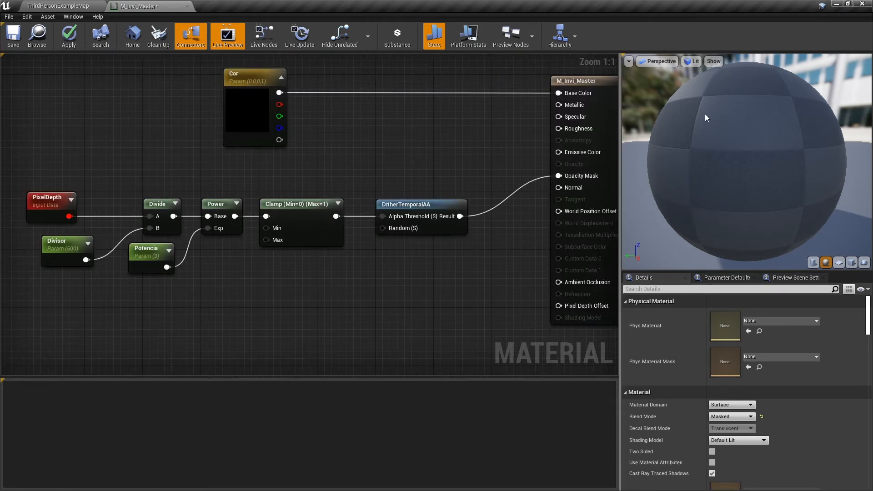
pyautogui.hotkey('ctrl', 's')
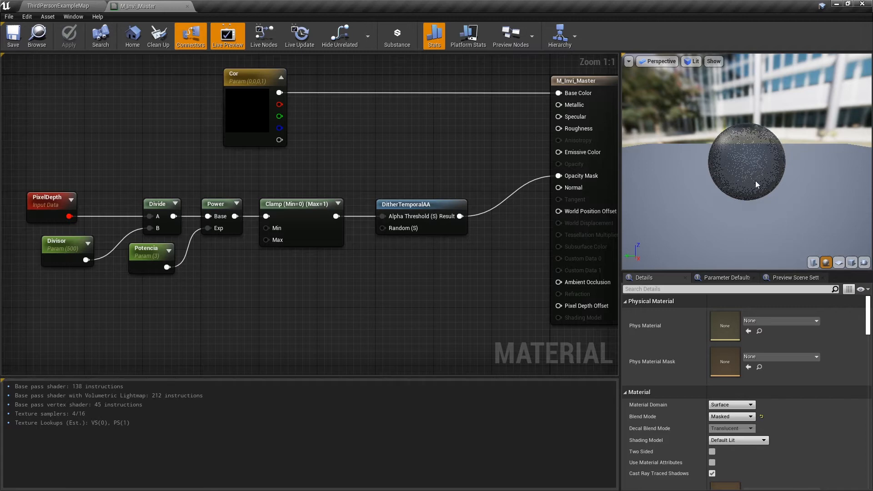
pyautogui.moveTo(747, 149); pyautogui.dragTo(746, 105, button='right')
pyautogui.moveTo(708, 166); pyautogui.dragTo(708, 211, button='right')
pyautogui.moveTo(769, 155); pyautogui.dragTo(770, 128, button='right')
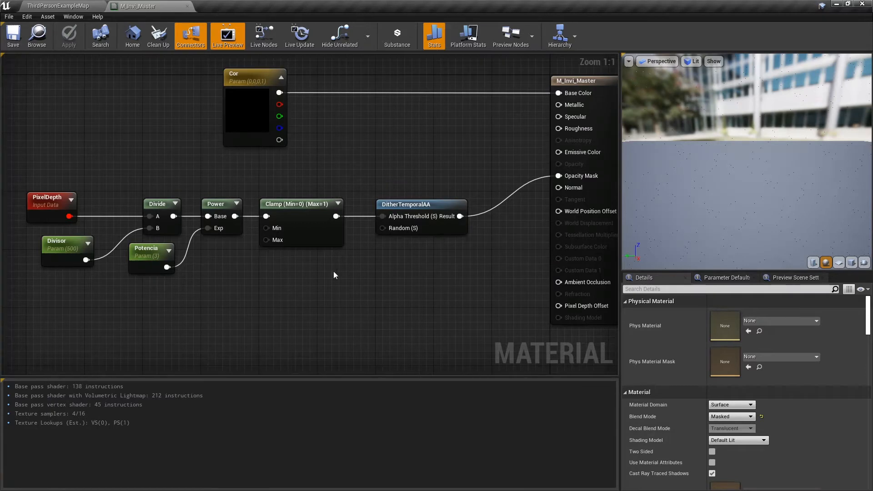
# Move DitherTemporalAA below the Clamp node and disconnect its Alpha Threshold input from Clamp
pyautogui.moveTo(344, 267); pyautogui.dragTo(376, 256, button='right')
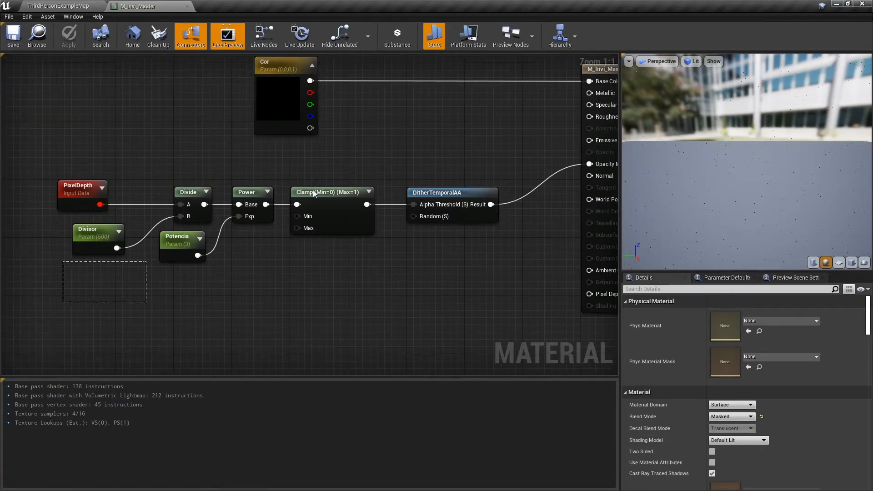
pyautogui.moveTo(314, 193); pyautogui.dragTo(434, 169)
pyautogui.moveTo(198, 292); pyautogui.dragTo(333, 269, button='right')
pyautogui.moveTo(437, 170); pyautogui.dragTo(320, 170)
pyautogui.click(345, 268)
pyautogui.moveTo(437, 246); pyautogui.dragTo(265, 278, button='right')
pyautogui.moveTo(293, 205); pyautogui.dragTo(330, 263)
pyautogui.click(273, 224)
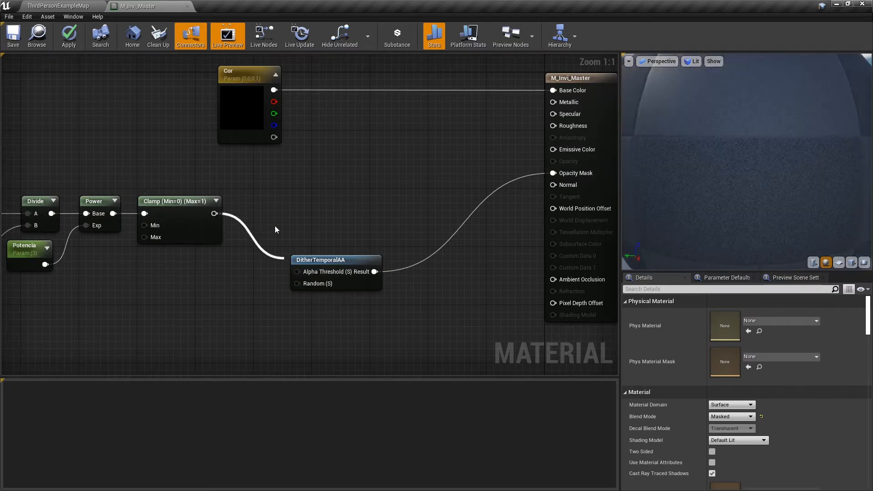
# Add an If node from the Clamp output, with Clamp feeding its A input
pyautogui.moveTo(275, 226); pyautogui.dragTo(274, 211)
pyautogui.write('if')
pyautogui.press('Return')
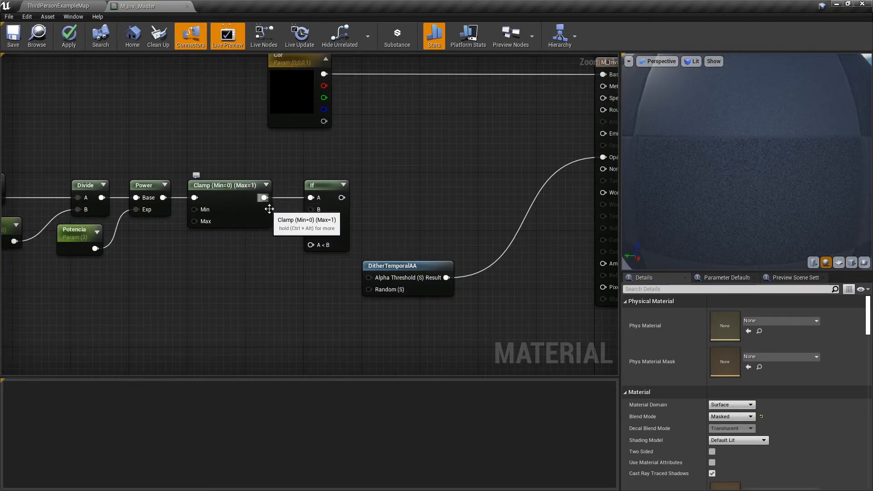
pyautogui.click(334, 191)
# Create a scalar parameter named Limiar with default 0.1, slider minimum 0.01 and maximum 0.5, and connect it to the If node's B input
pyautogui.click(200, 246)
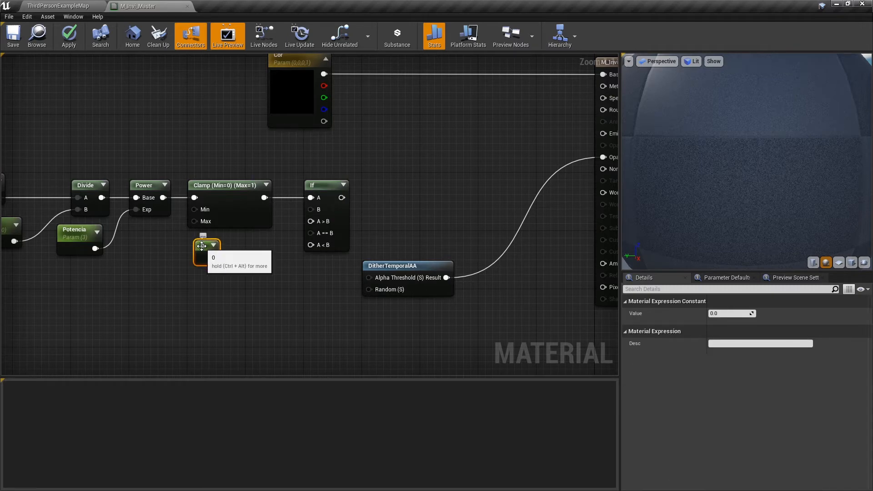
pyautogui.rightClick(202, 246)
pyautogui.click(225, 251)
pyautogui.write('Limiar')
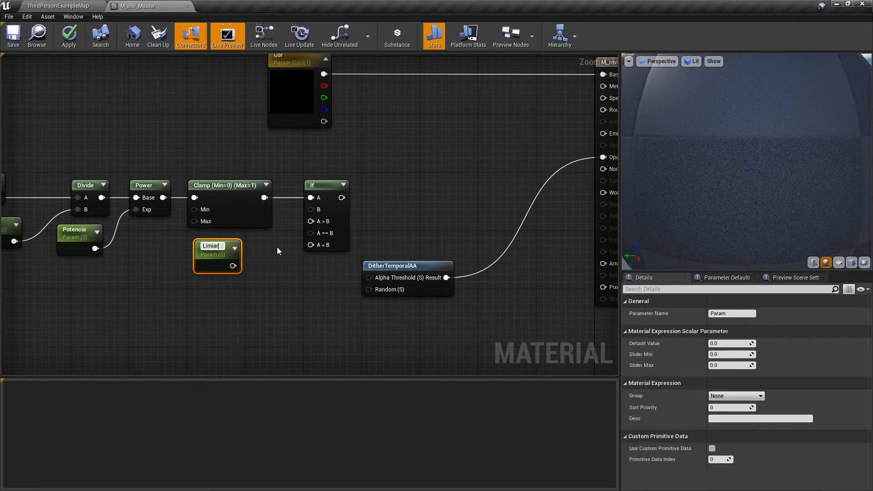
pyautogui.press('Return')
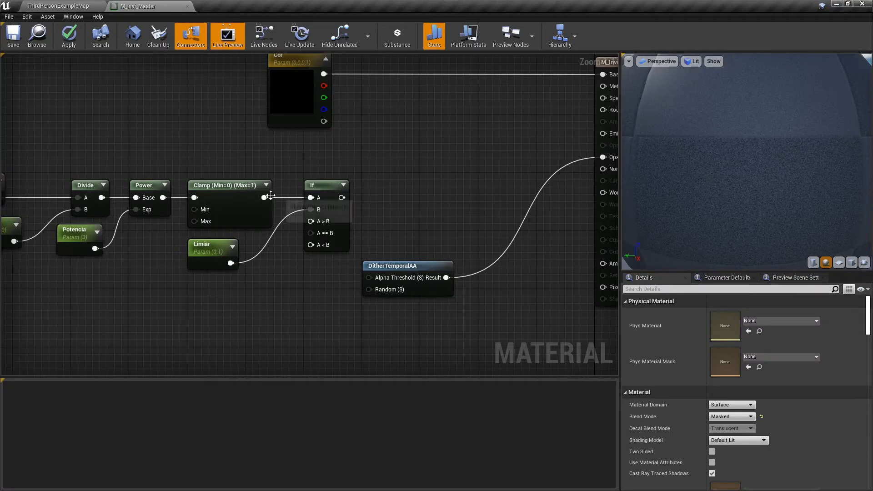
# Place DitherTemporalAA between Clamp and If, connecting the Clamp output to Alpha Threshold and the Result to A > B
pyautogui.moveTo(164, 139); pyautogui.dragTo(234, 145, button='right')
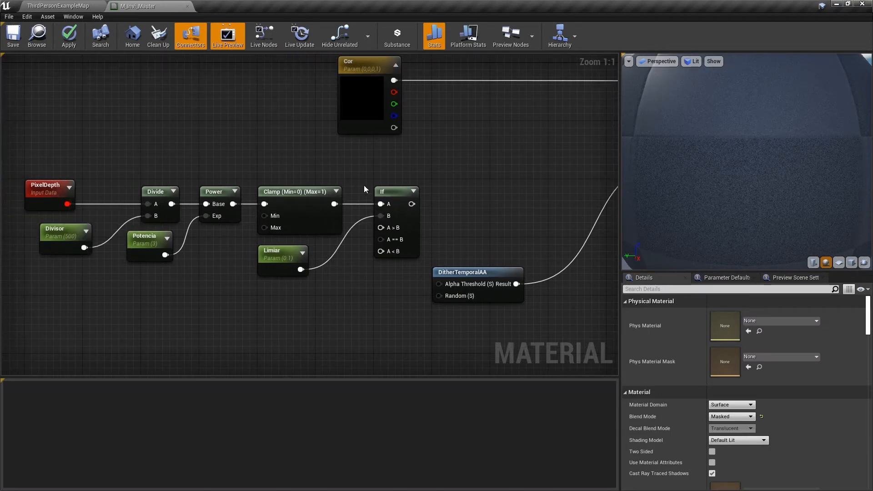
pyautogui.moveTo(368, 177); pyautogui.dragTo(325, 170, button='right')
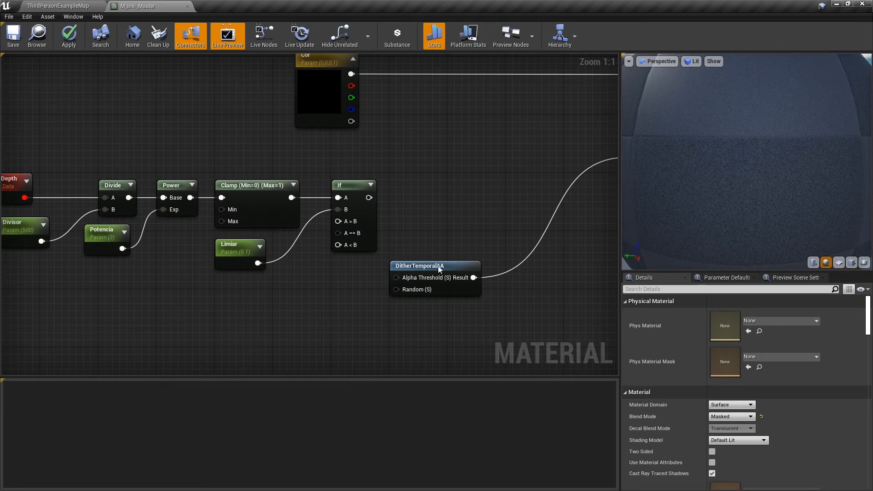
pyautogui.moveTo(341, 181); pyautogui.dragTo(435, 182)
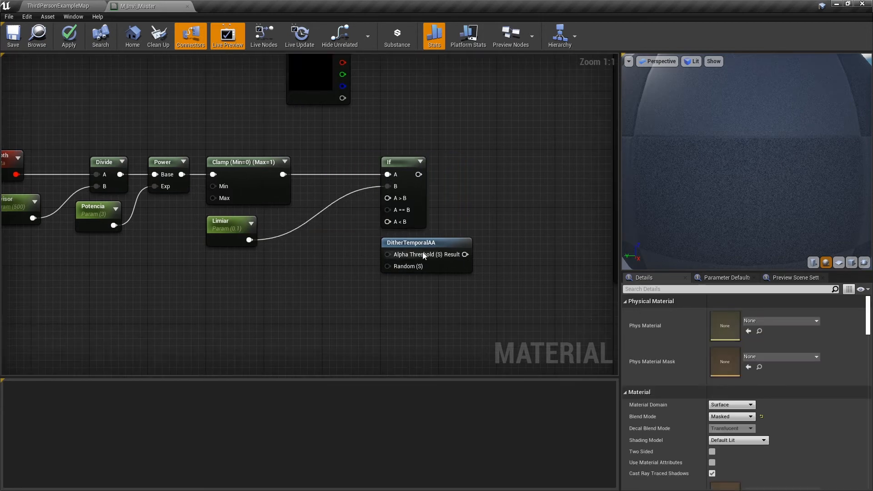
pyautogui.moveTo(424, 255); pyautogui.dragTo(308, 282)
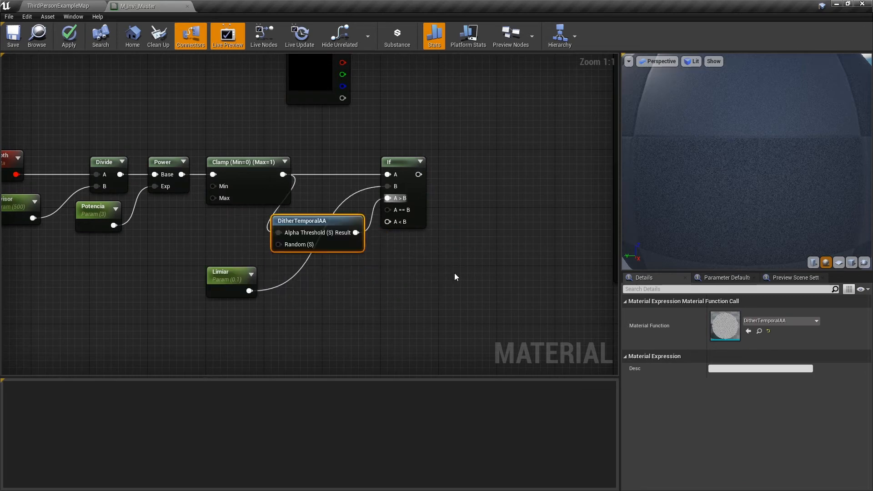
pyautogui.moveTo(450, 271); pyautogui.dragTo(410, 221)
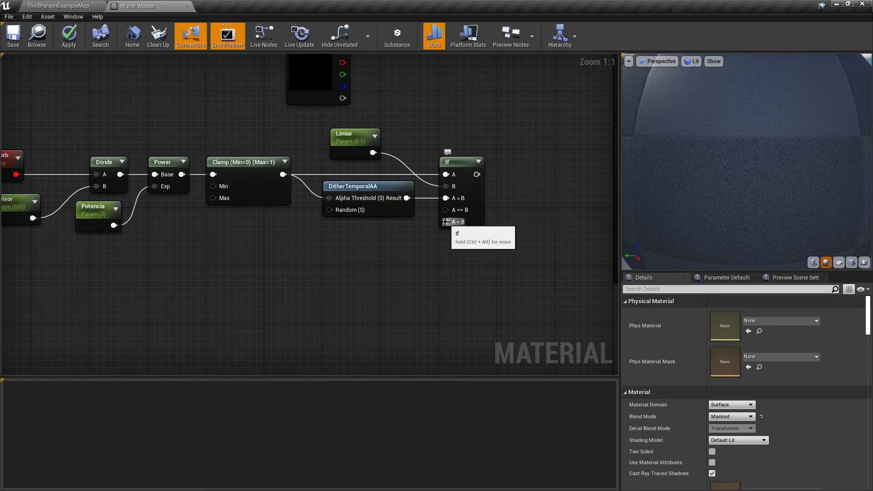
# Connect a constant of 0 to the If node's A < B input and the If output to the material's Opacity Mask
pyautogui.click(325, 245)
pyautogui.moveTo(338, 246); pyautogui.dragTo(449, 226)
pyautogui.click(456, 250)
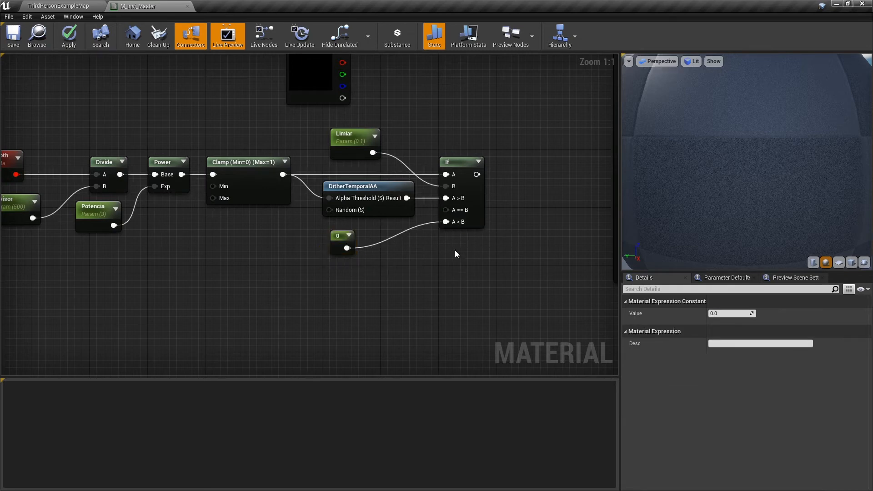
pyautogui.moveTo(477, 176); pyautogui.dragTo(404, 258, button='right')
pyautogui.moveTo(404, 257); pyautogui.dragTo(552, 222)
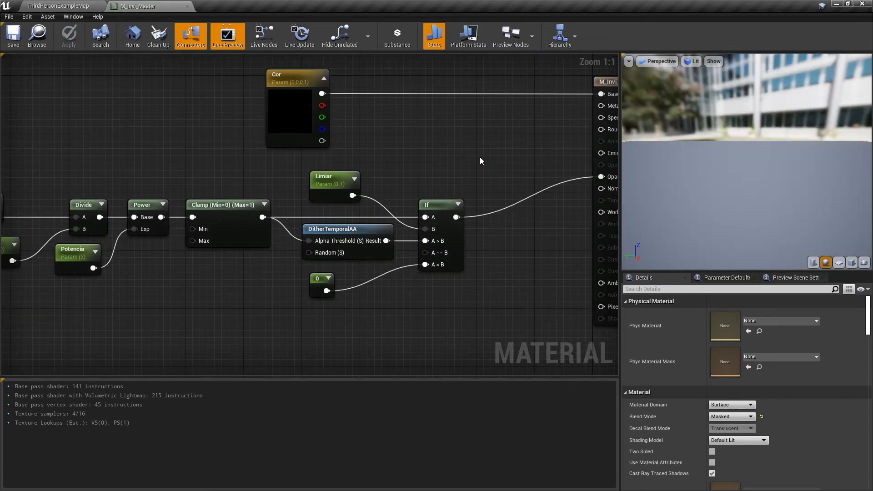
# Examine the Limiar, zero constant and DitherTemporalAA nodes that feed the If node
pyautogui.moveTo(480, 158); pyautogui.dragTo(317, 301)
pyautogui.click(412, 169)
pyautogui.click(350, 183)
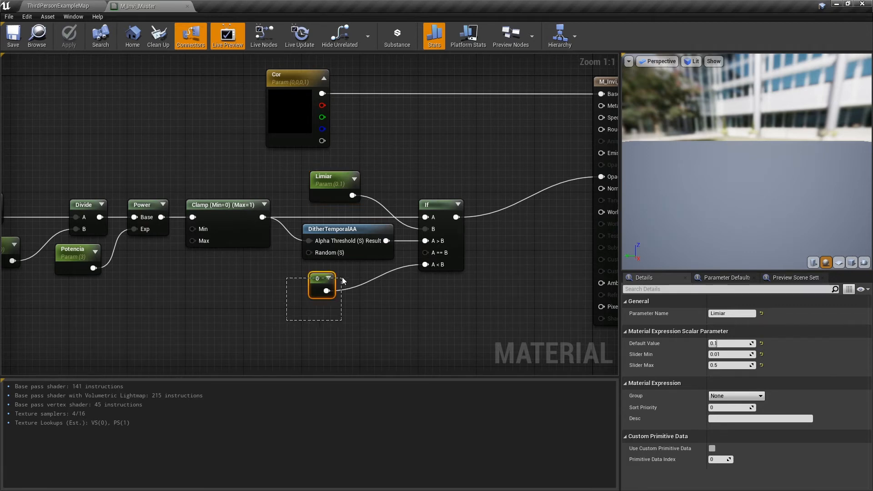
pyautogui.moveTo(342, 280); pyautogui.dragTo(342, 279)
pyautogui.moveTo(373, 162); pyautogui.dragTo(302, 208)
pyautogui.click(386, 193)
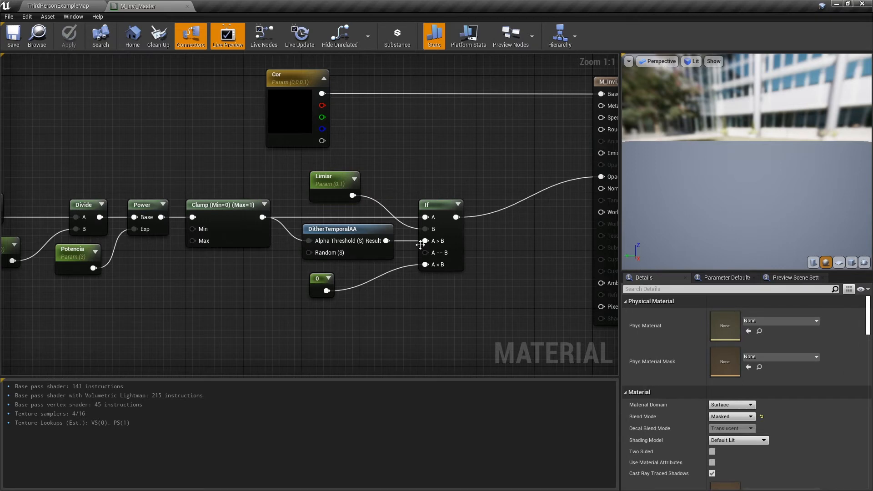
pyautogui.moveTo(393, 214); pyautogui.dragTo(284, 258)
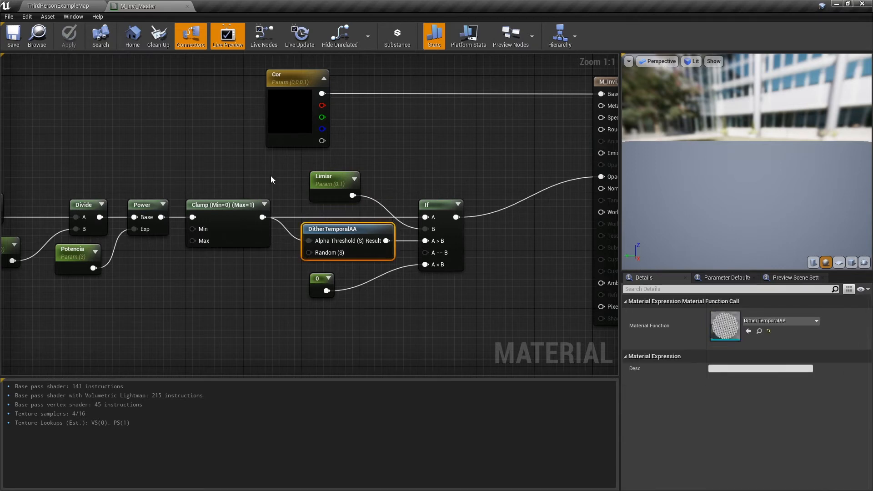
pyautogui.moveTo(271, 176); pyautogui.dragTo(86, 276)
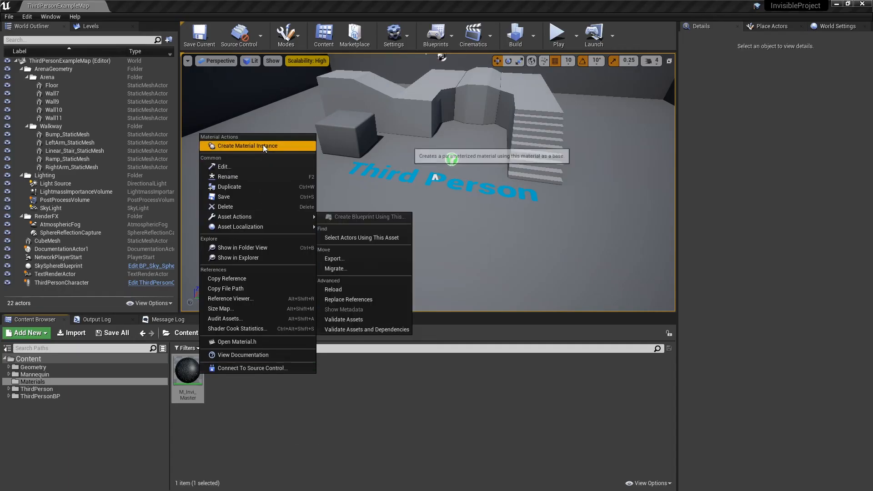
# Create a material instance of M_Invi_Master in the Materials folder and open it for editing
pyautogui.click(263, 146)
pyautogui.doubleClick(225, 371)
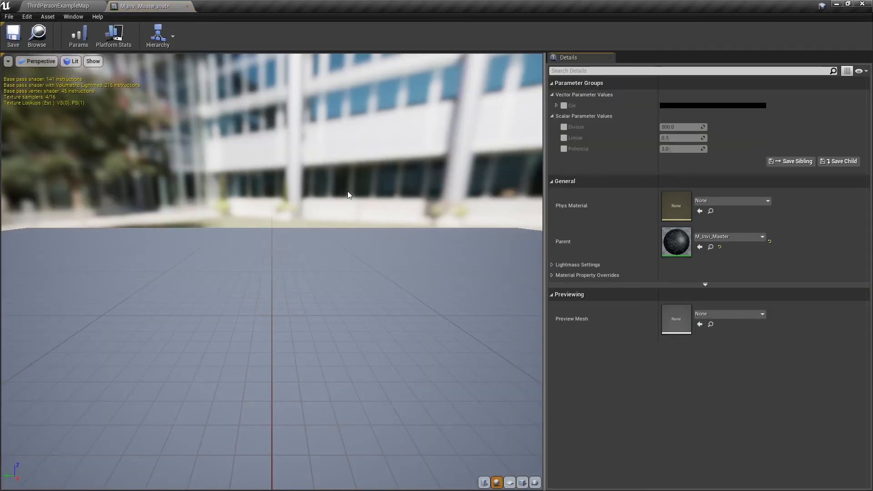
# Override the instance's Cor parameter with a bright blue of hue about 243 and saturation about 0.89
pyautogui.click(563, 105)
pyautogui.click(701, 106)
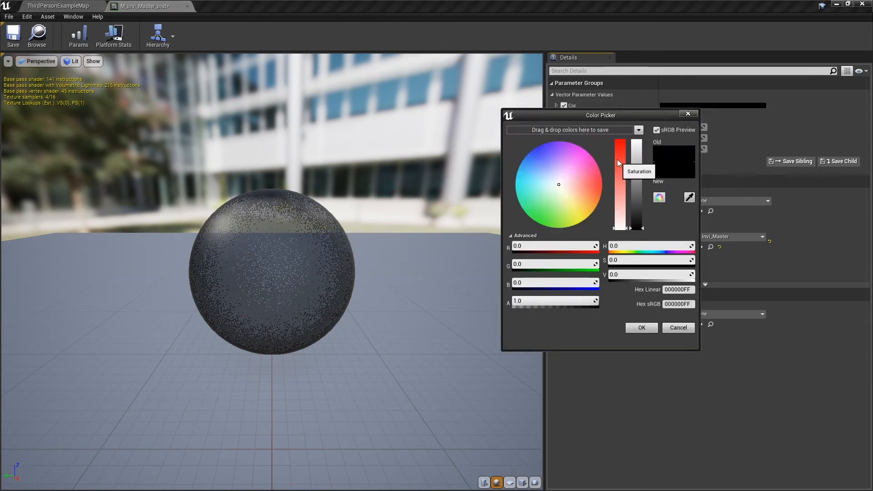
pyautogui.click(576, 211)
pyautogui.click(541, 150)
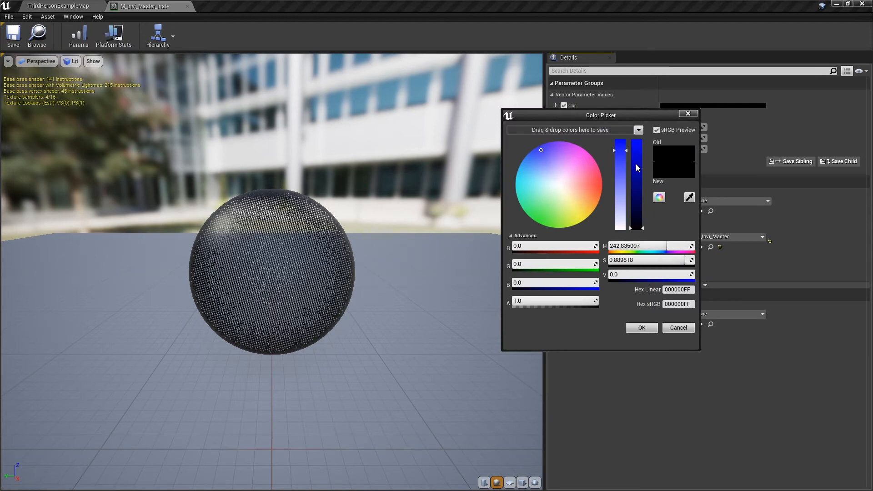
pyautogui.click(637, 151)
pyautogui.click(642, 328)
# Enable overrides for the Divisor, Limiar and Potencia parameters of the instance
pyautogui.click(564, 127)
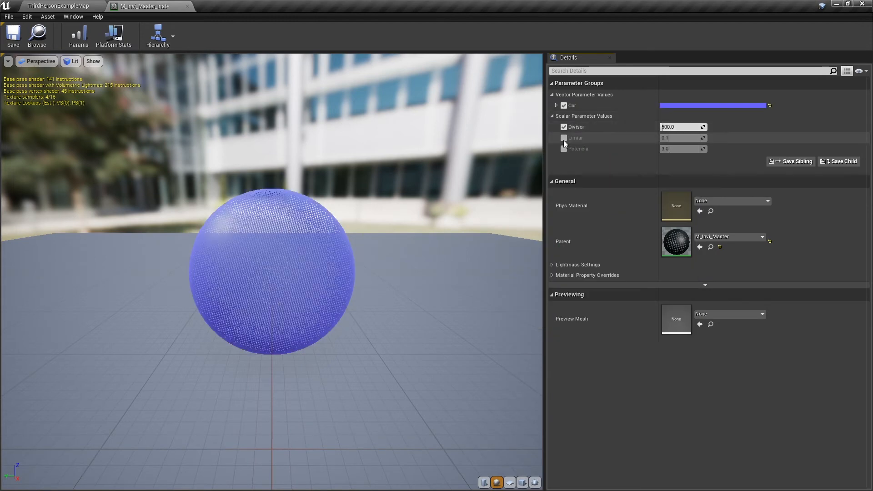
pyautogui.click(564, 138)
pyautogui.click(564, 148)
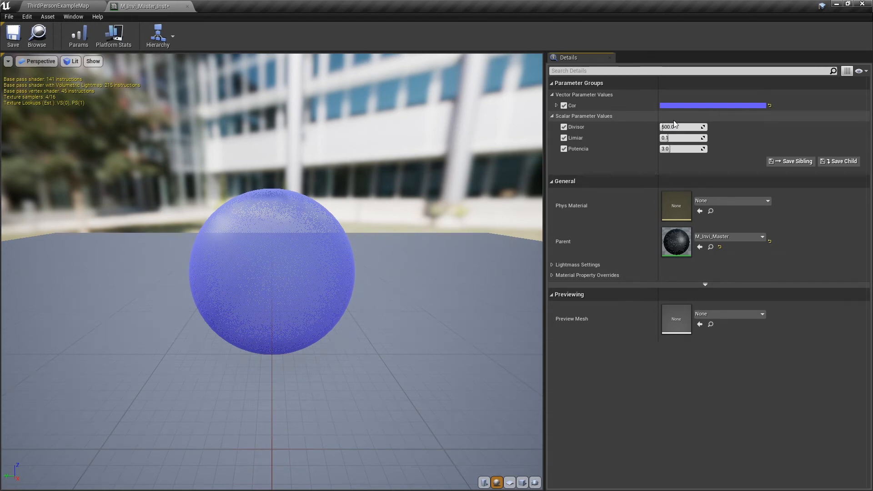
# Try Divisor values of 1500 and 2000 on the instance with the preview sphere seen from farther away
pyautogui.scroll(-5, 383, 225)
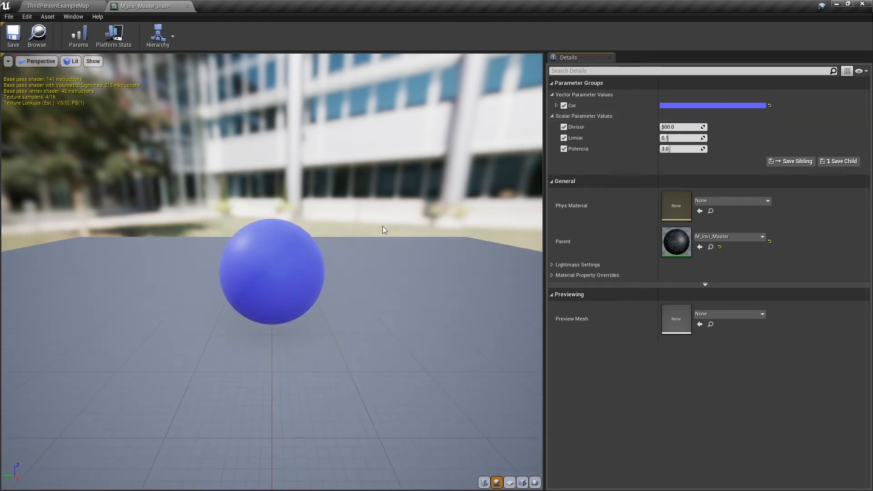
pyautogui.scroll(-3, 346, 276)
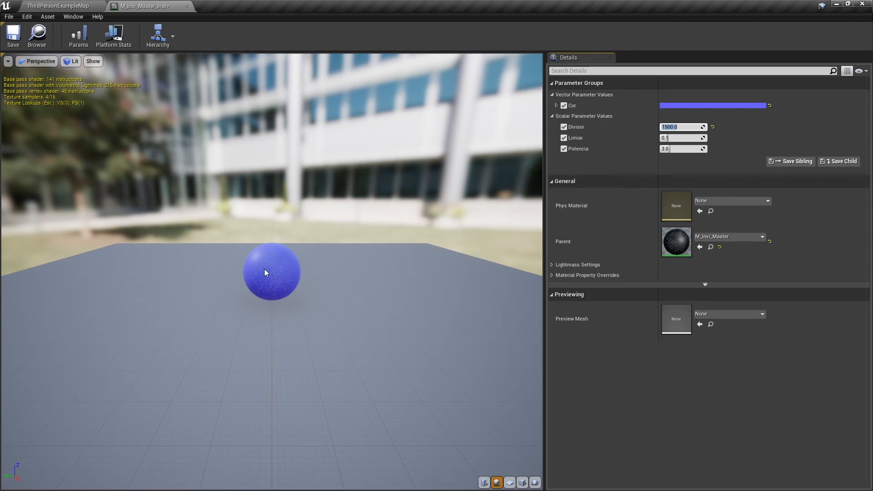
pyautogui.write('00')
pyautogui.press('Return')
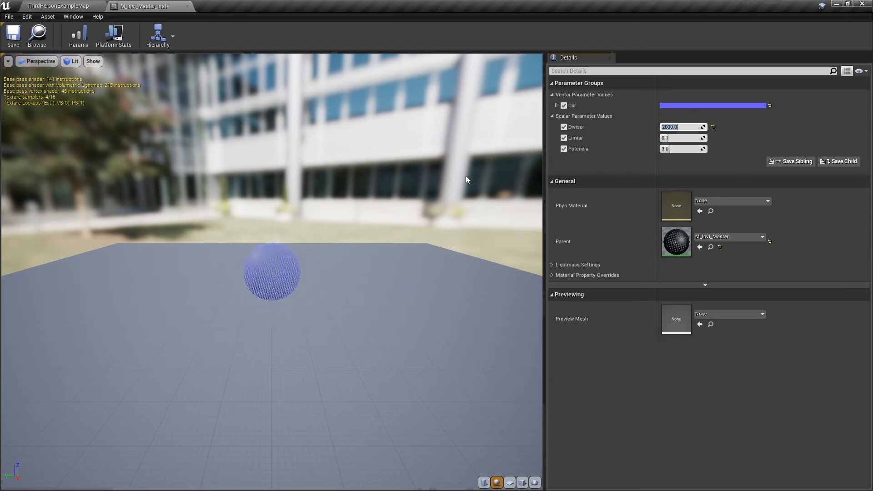
# Set the instance's Potencia to 10 and check the preview sphere's dithering at different distances
pyautogui.scroll(-3, 332, 286)
pyautogui.moveTo(331, 287); pyautogui.dragTo(336, 248, button='right')
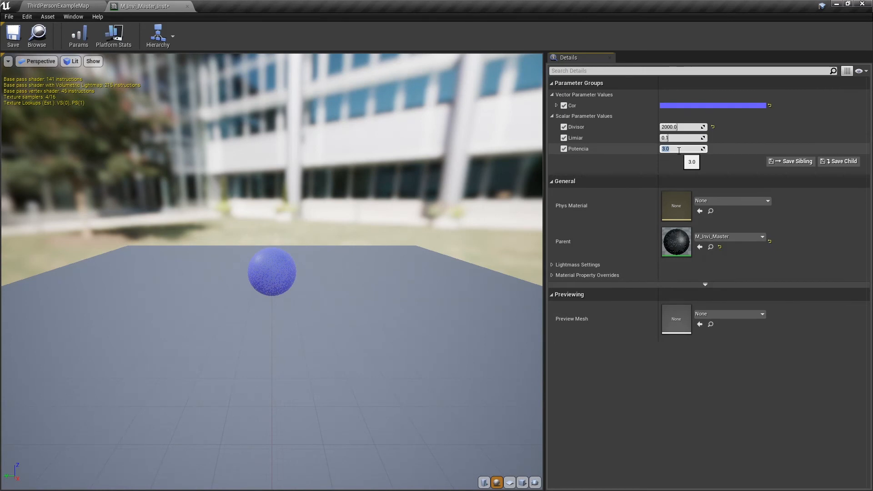
pyautogui.press('Return')
pyautogui.moveTo(463, 250); pyautogui.dragTo(462, 243, button='right')
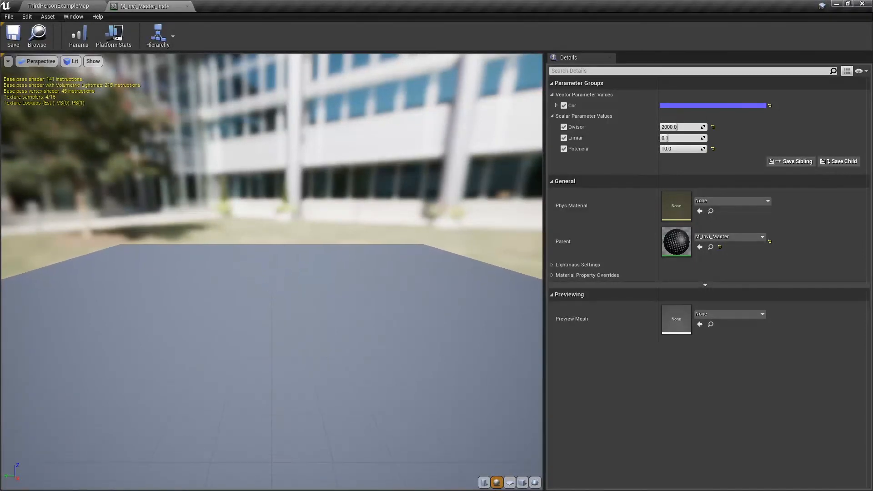
# Try a Divisor of 400 on the instance and check the preview sphere from different distances
pyautogui.click(682, 127)
pyautogui.write('400')
pyautogui.press('Return')
pyautogui.moveTo(478, 351)
pyautogui.mouseDown(button='right')
pyautogui.moveTo(478, 393)
pyautogui.moveTo(478, 366)
pyautogui.mouseUp(button='right')
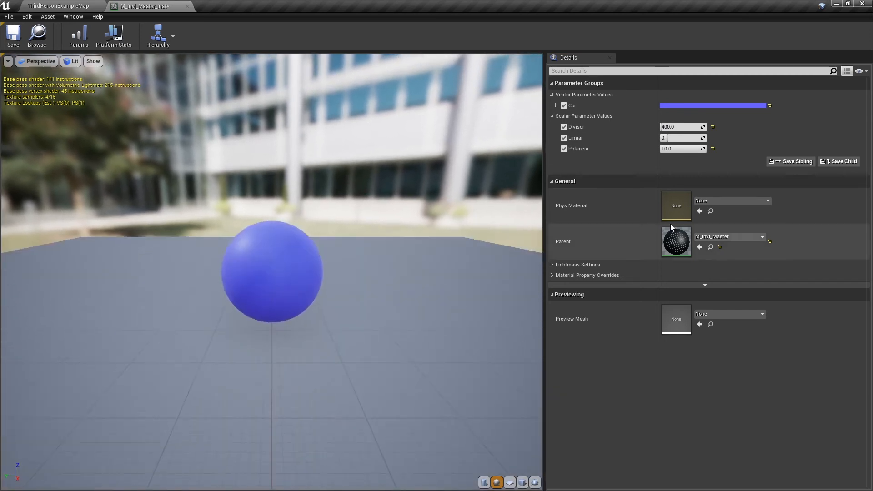
# Set the instance's Divisor to 4000 and check the preview sphere's dithering by distance
pyautogui.click(683, 126)
pyautogui.write('4000')
pyautogui.press('Return')
pyautogui.moveTo(496, 254); pyautogui.dragTo(495, 297, button='right')
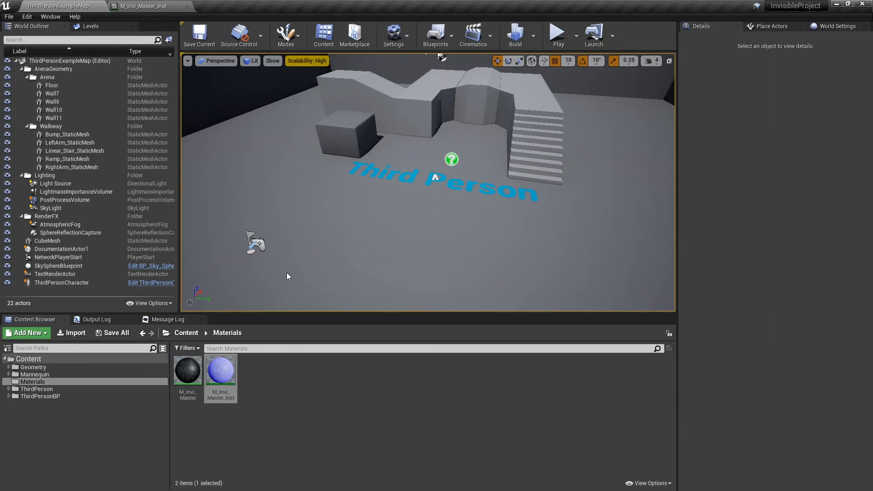
# Return to the ThirdPersonExampleMap level and apply M_Invi_Master_Inst to the cube near the ramp
pyautogui.moveTo(437, 184); pyautogui.dragTo(430, 158, button='right')
pyautogui.press('w')
pyautogui.moveTo(221, 373); pyautogui.dragTo(394, 213)
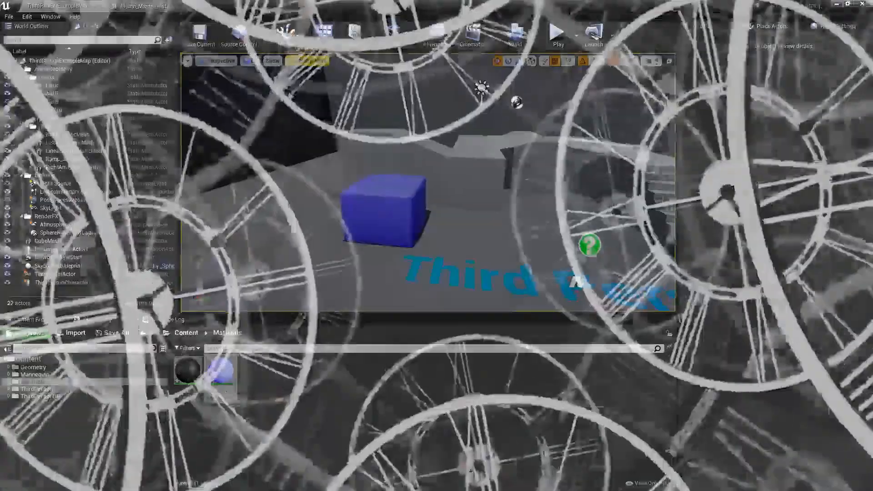
# Examine the blue cube's dithering in the level from near and far camera distances
pyautogui.press('s')
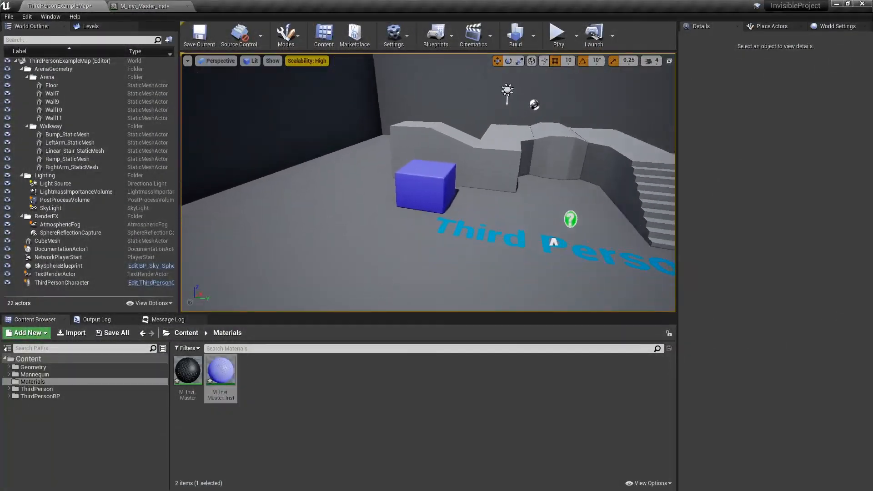
pyautogui.press('w')
pyautogui.press('s')
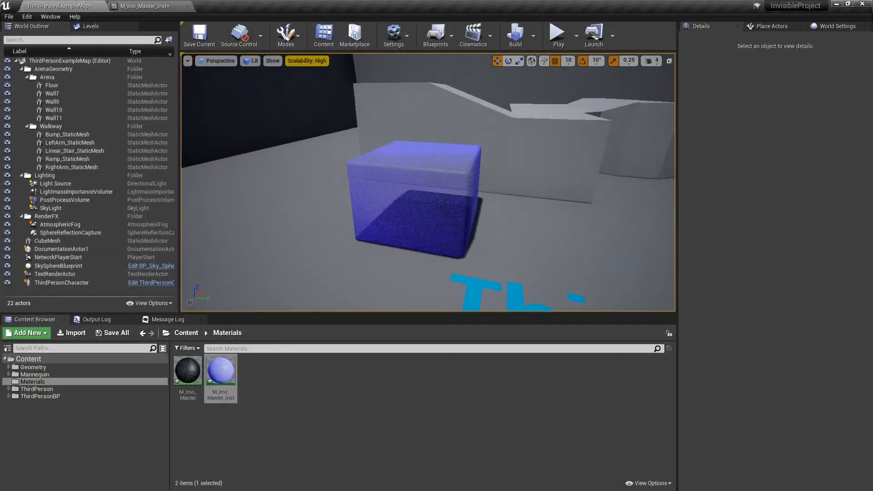
pyautogui.press('w')
pyautogui.scroll(7, 429, 182)
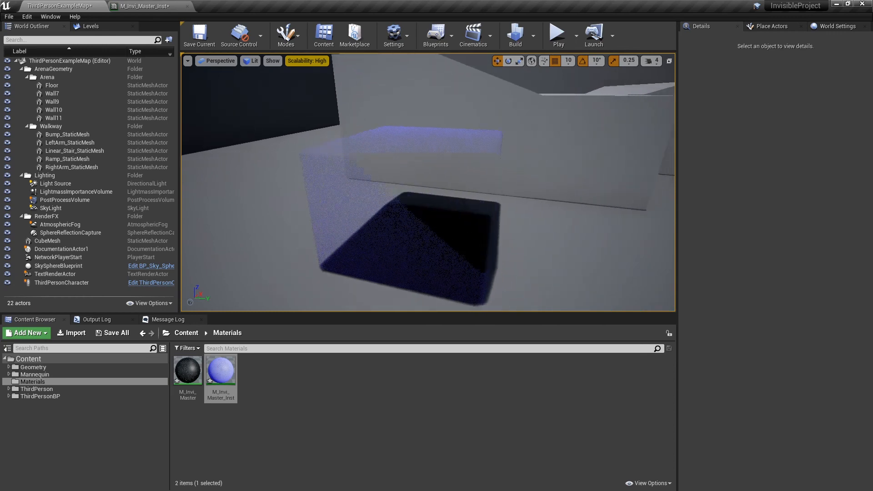
pyautogui.scroll(-8, 428, 183)
pyautogui.scroll(3, 557, 123)
pyautogui.click(557, 123)
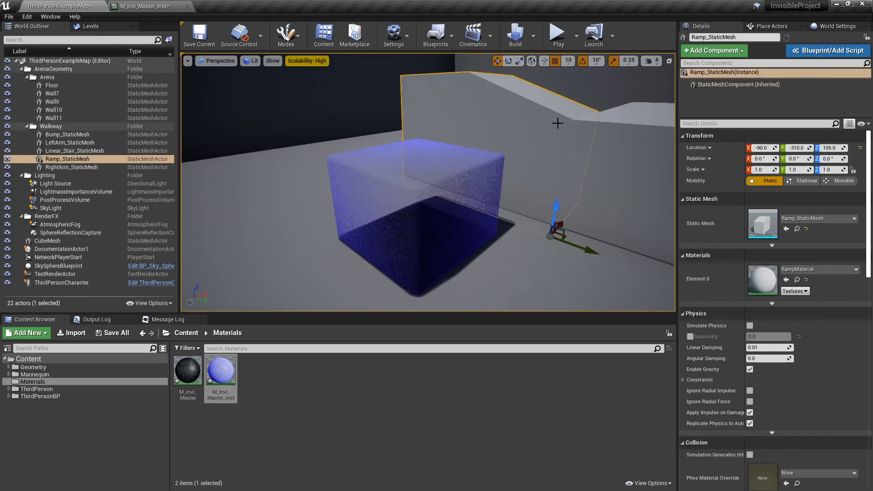